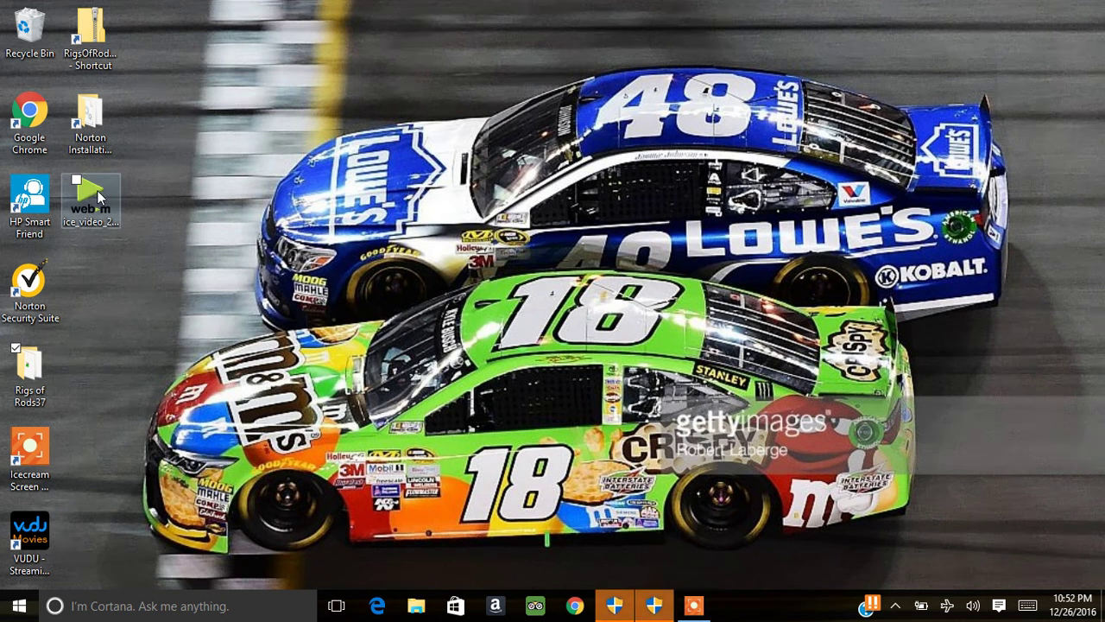
Step: Open File Explorer and open the Rigs of Rods37117 zip from Recent files
key("r")
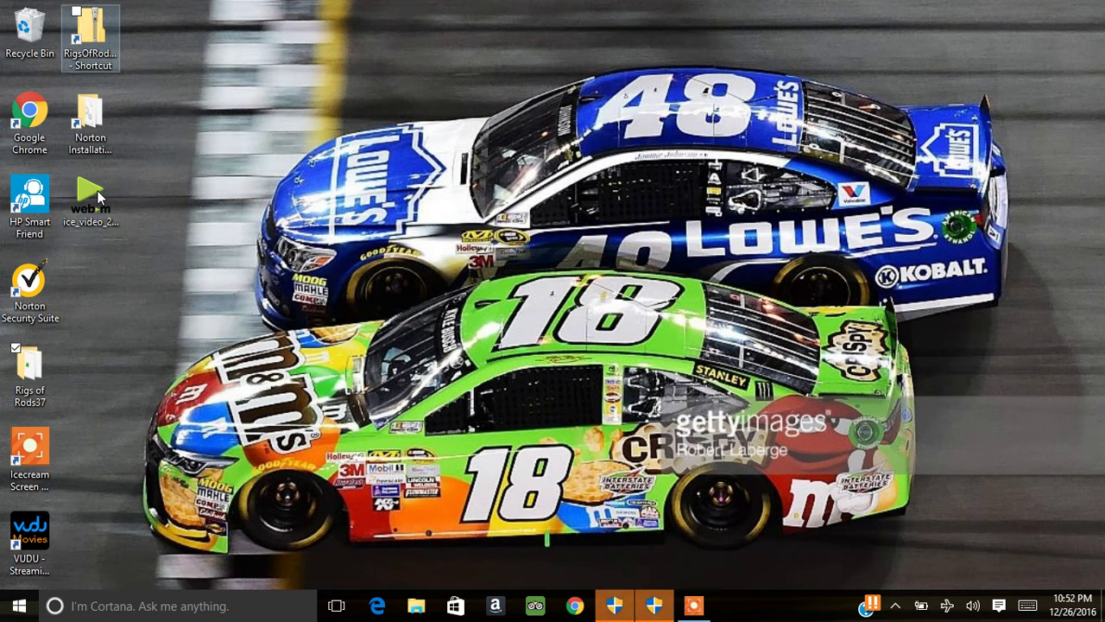
left_click(17, 608)
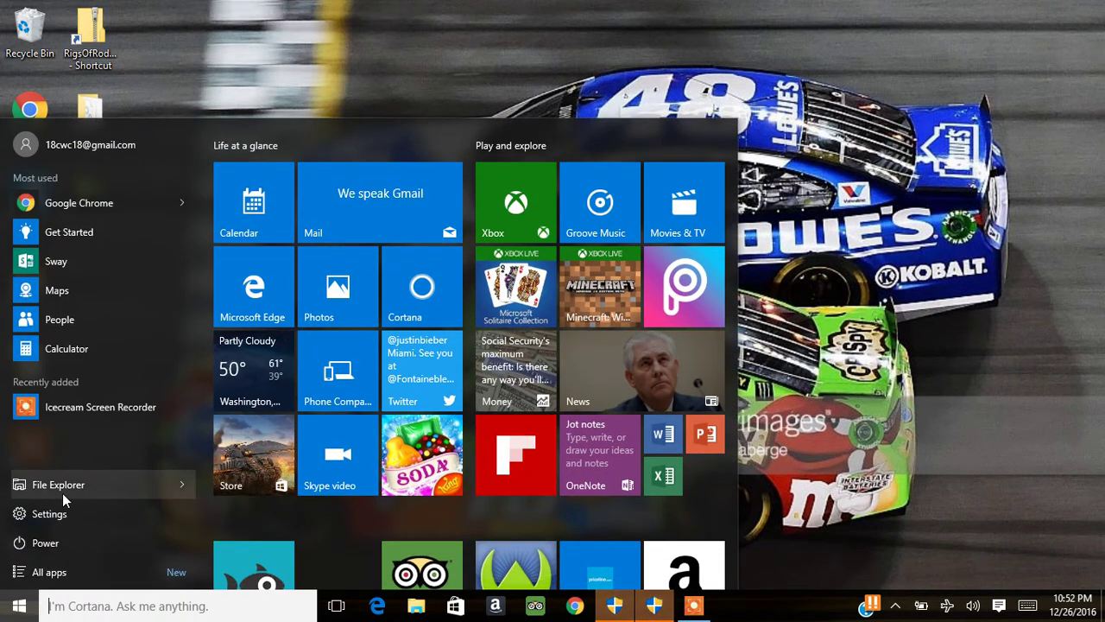
key("Escape")
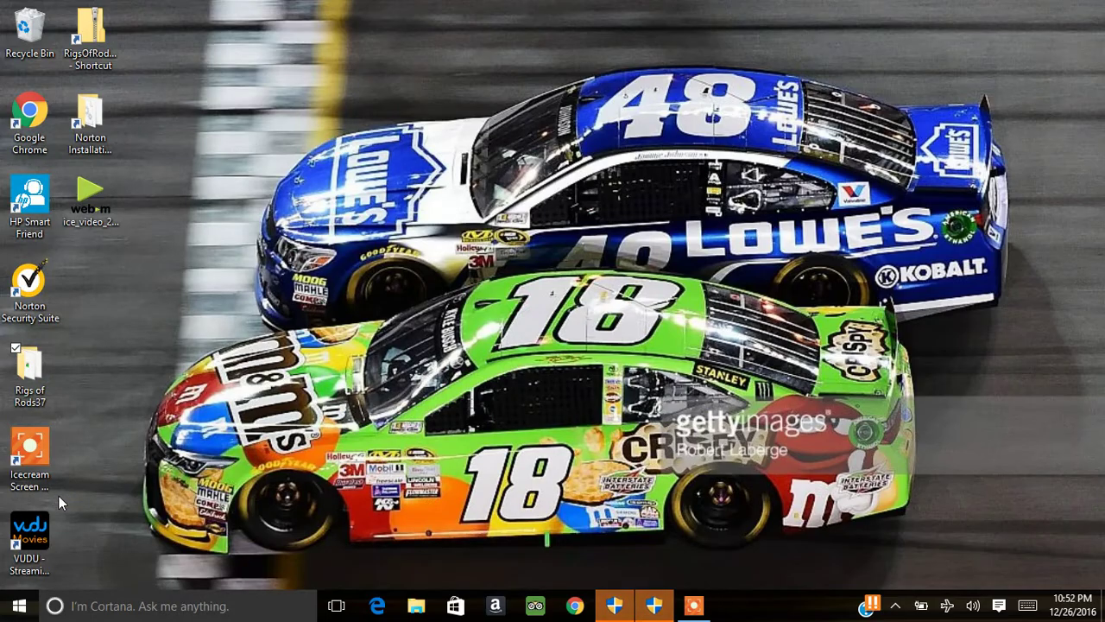
key("super+e")
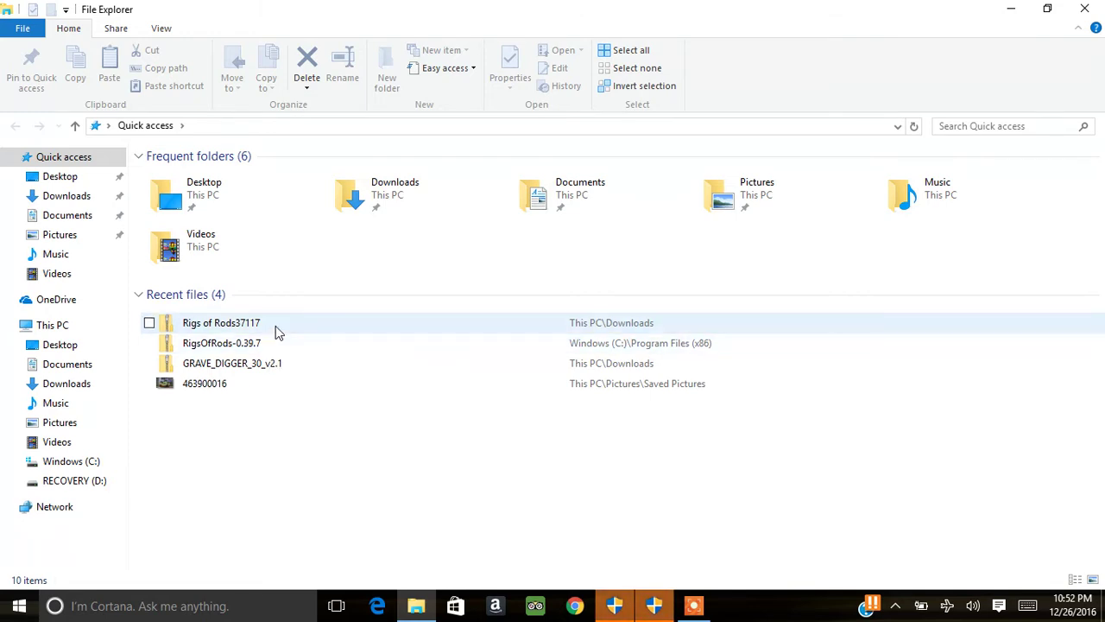
double_click(274, 326)
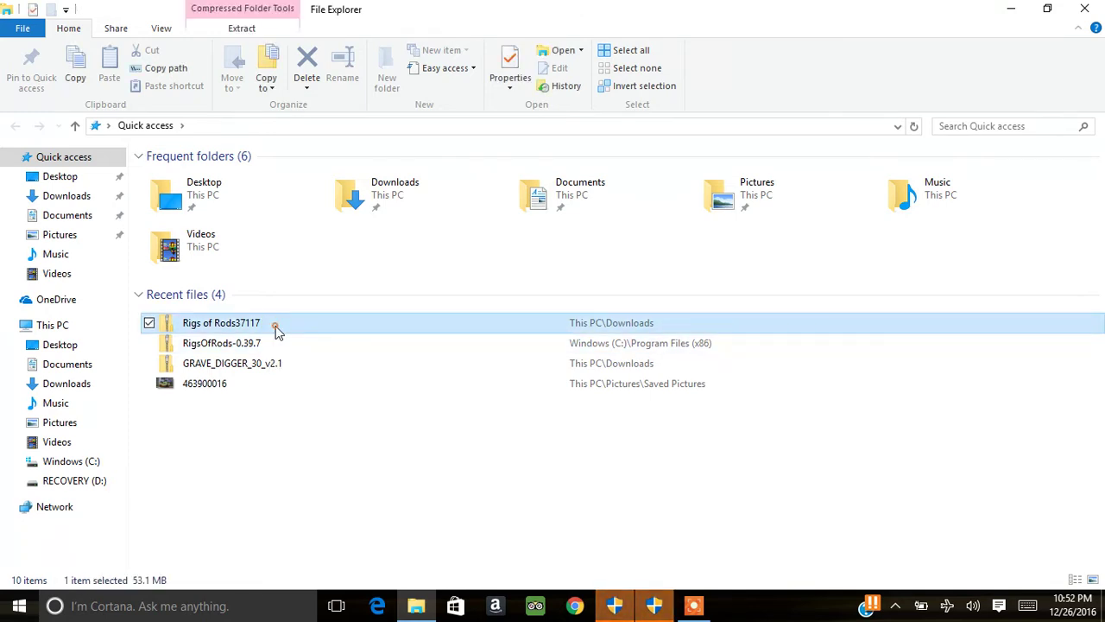
right_click(276, 327)
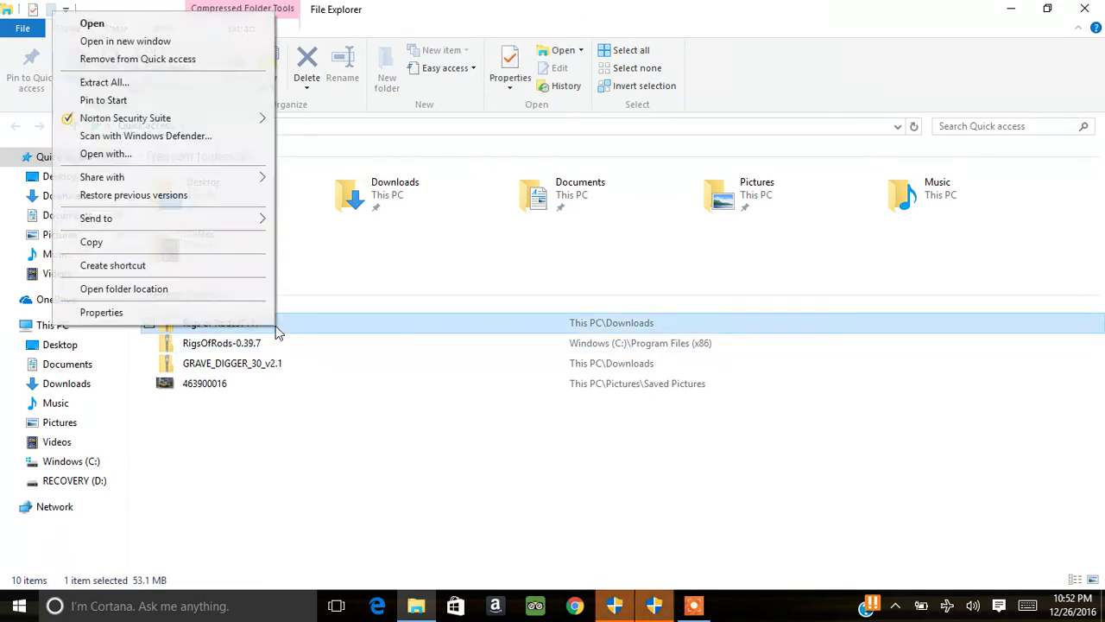
left_click(194, 29)
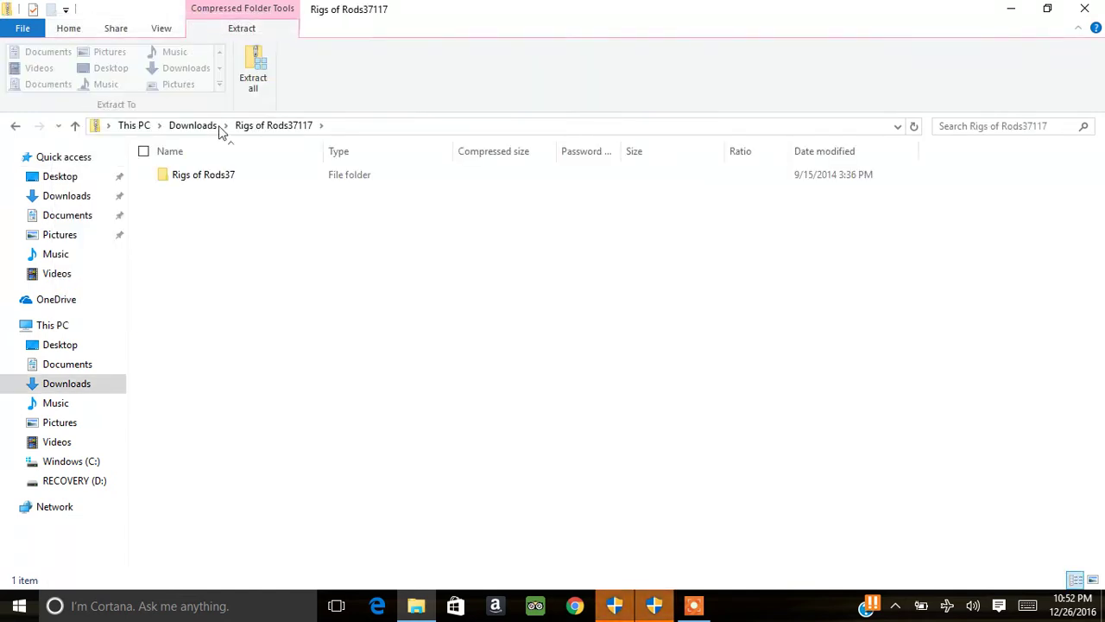
Step: Open the Rigs of Rods37 folder inside the zip and browse its files
left_click(251, 186)
right_click(249, 184)
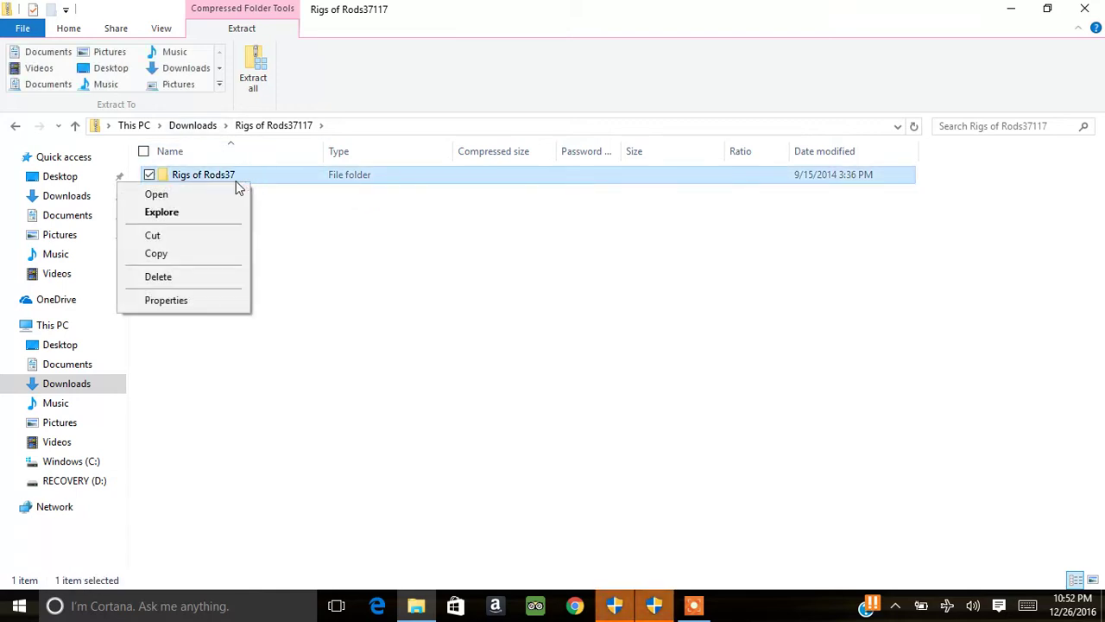
left_click(217, 193)
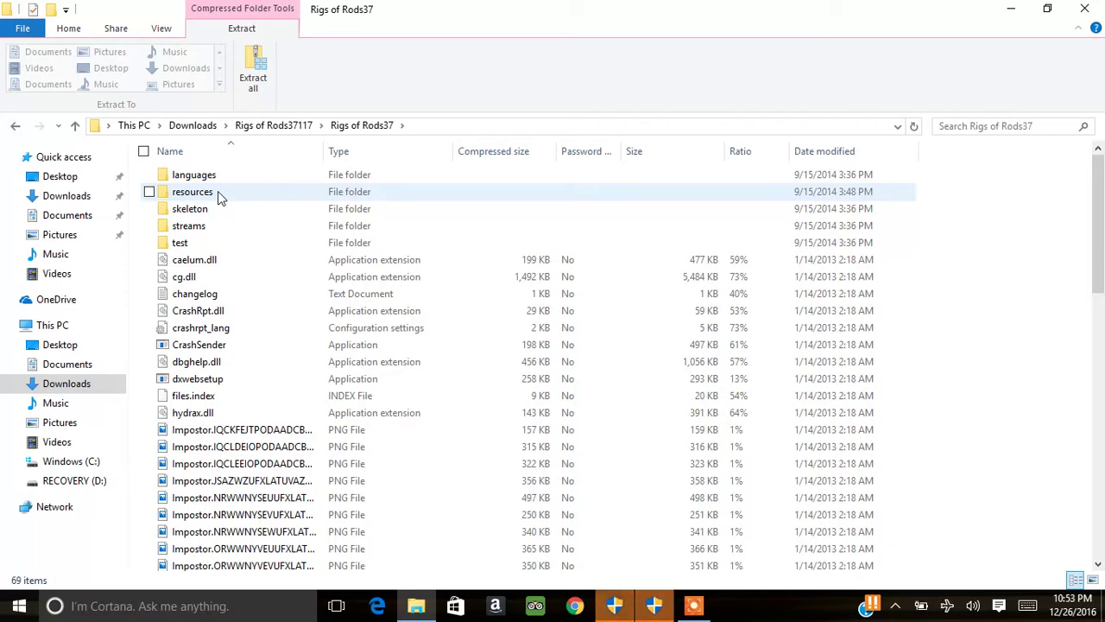
key("Down")
key("Down")
key("Down")
key("Down")
key("Down")
key("Down")
key("Down")
key("Down")
key("Down")
key("Down")
key("Down")
key("Down")
key("Down")
key("Down")
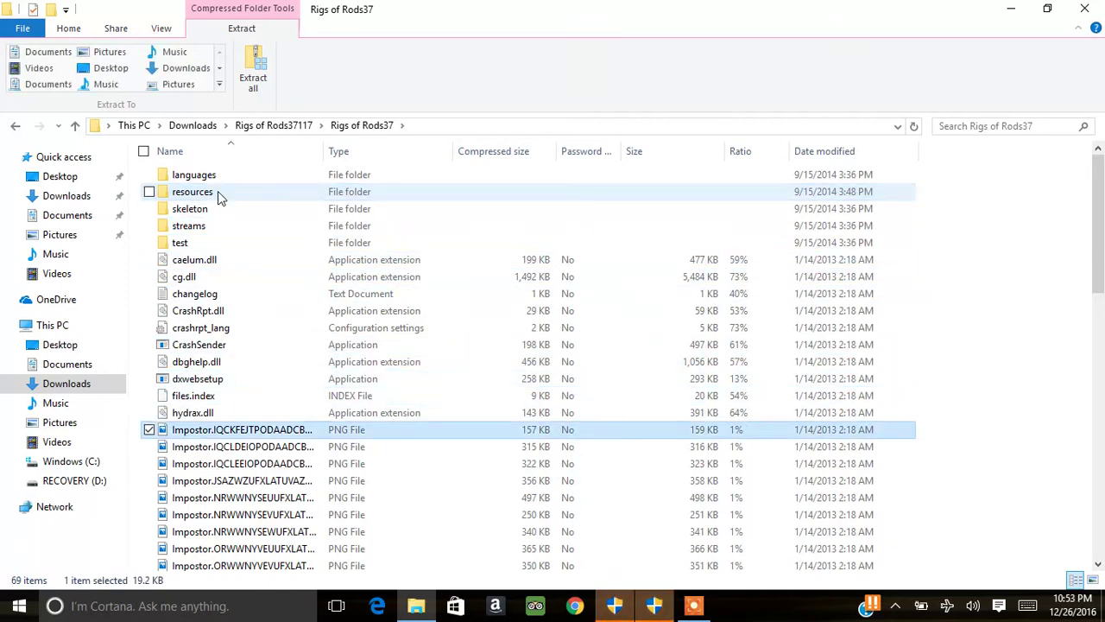
key("Down")
key("Down")
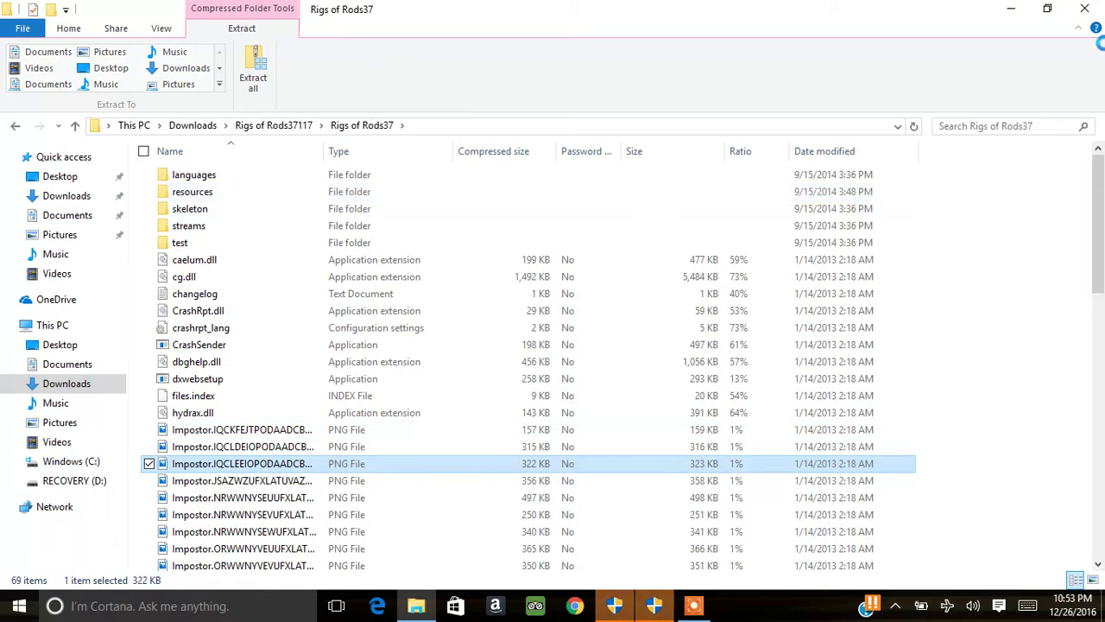
left_click_drag(1101, 226, 1101, 567)
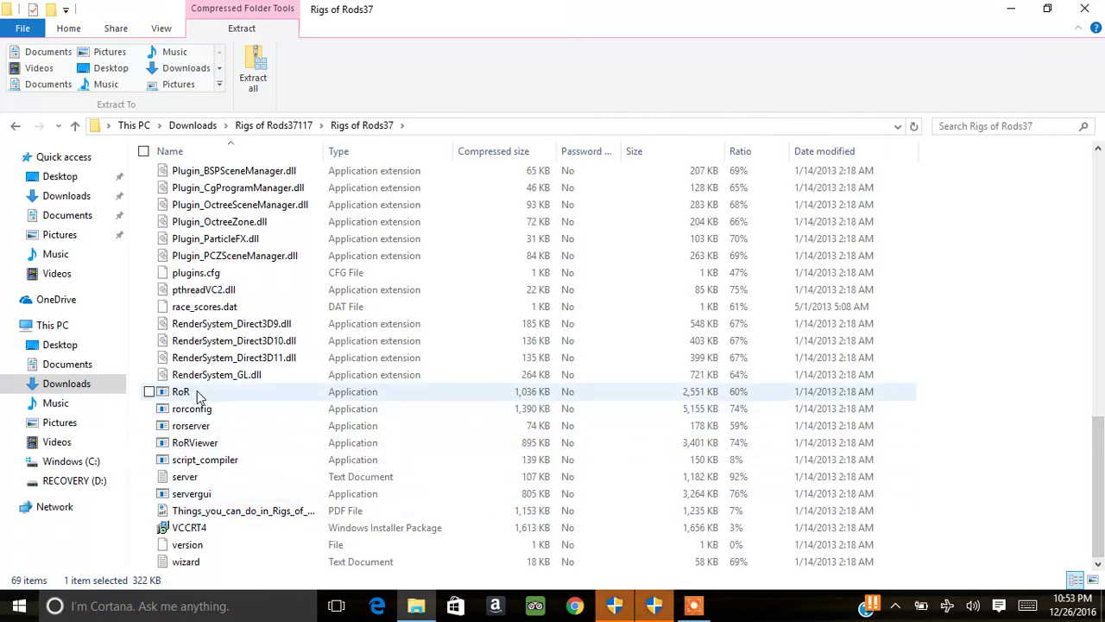
Step: Run RoR directly from the zip, triggering the extract-all-files warning
left_click(150, 392)
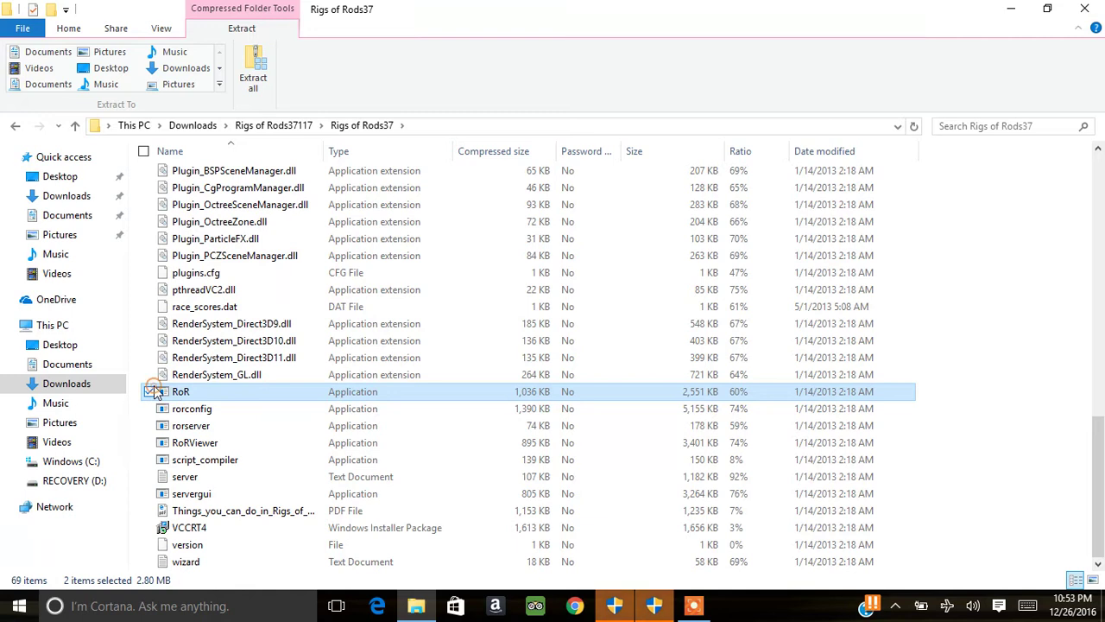
right_click(154, 392)
left_click(128, 391)
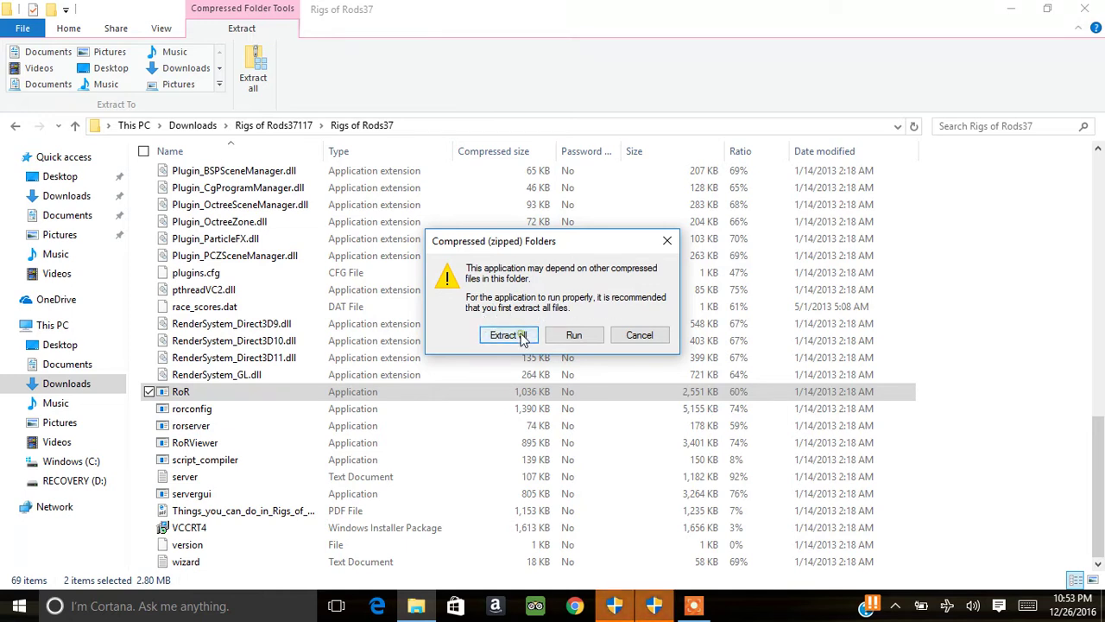
Step: Extract all files to the default Rigs of Rods37117 folder in Downloads
left_click(521, 338)
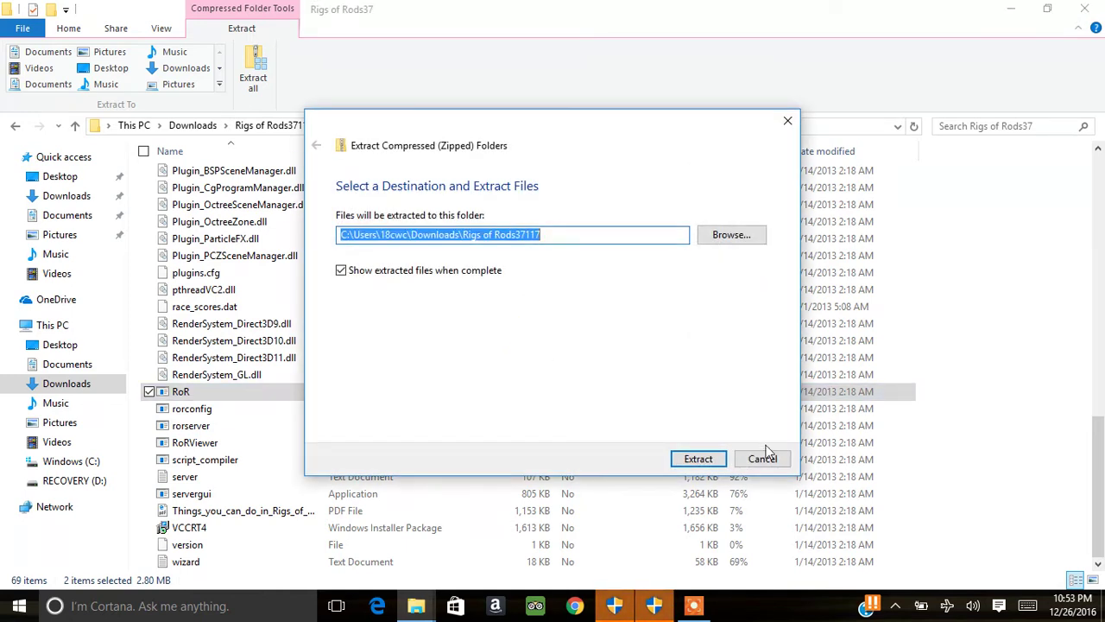
left_click(713, 462)
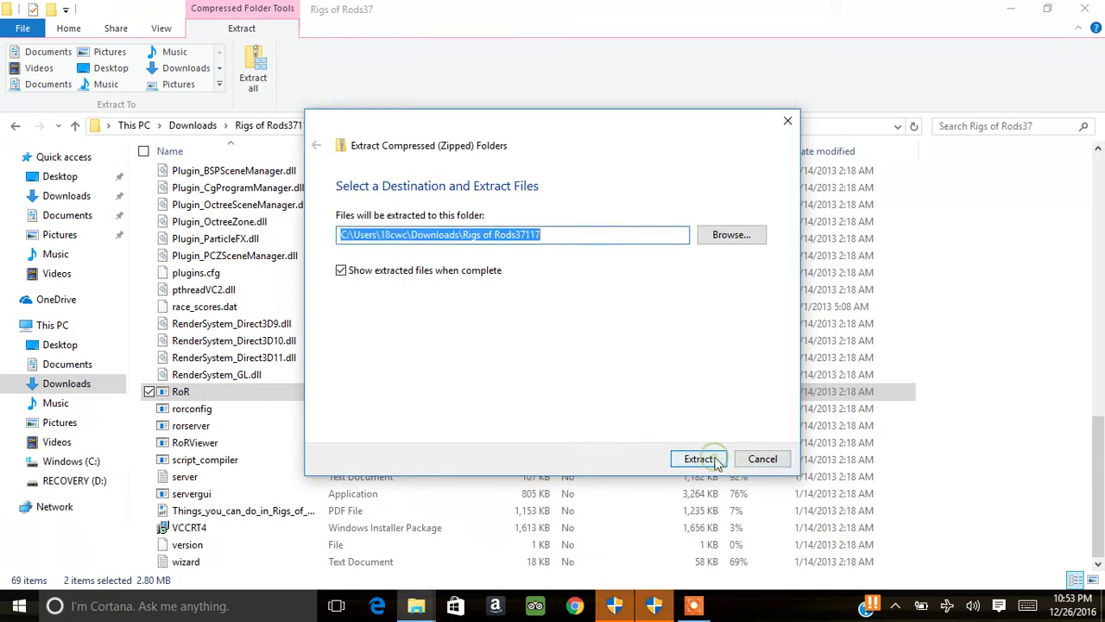
left_click(715, 462)
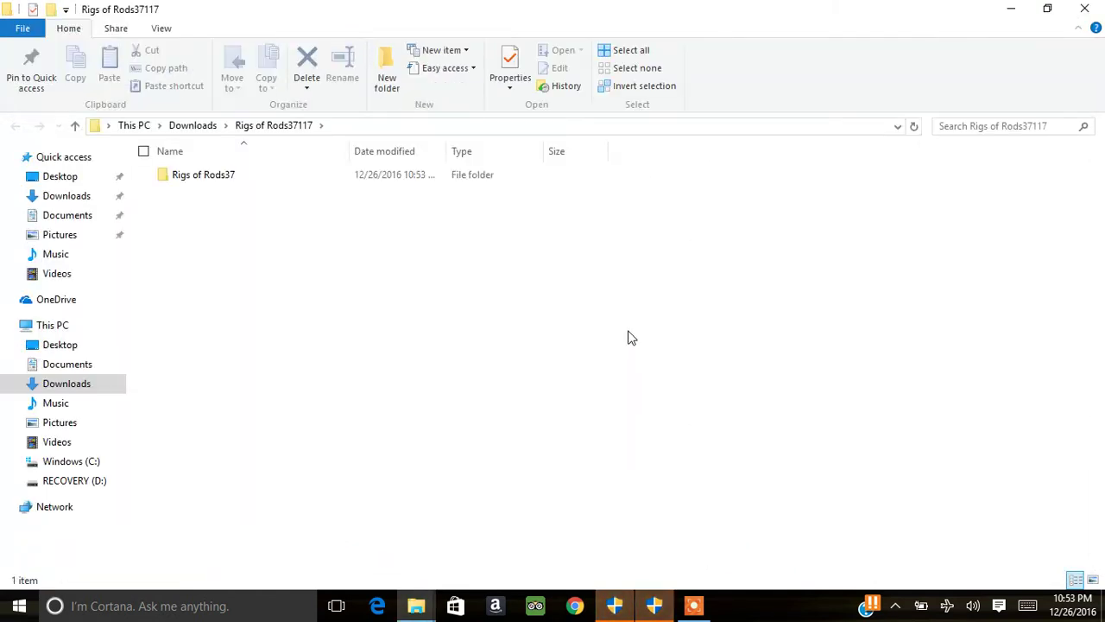
Step: Select the extracted Rigs of Rods37 folder, then open and dismiss the view options
left_click(351, 180)
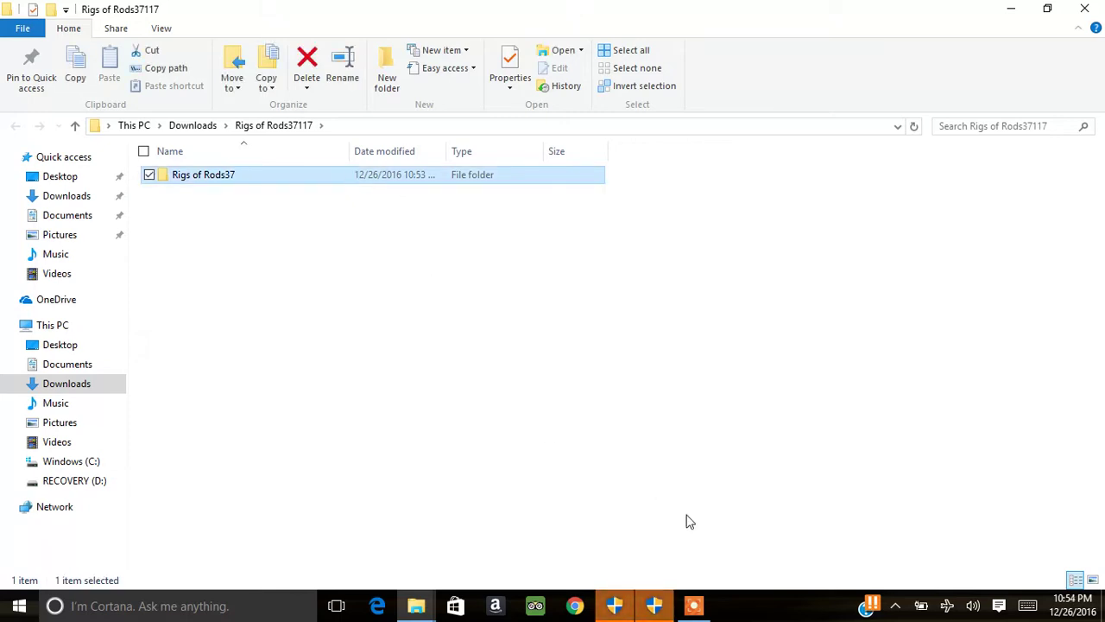
mouse_move(693, 605)
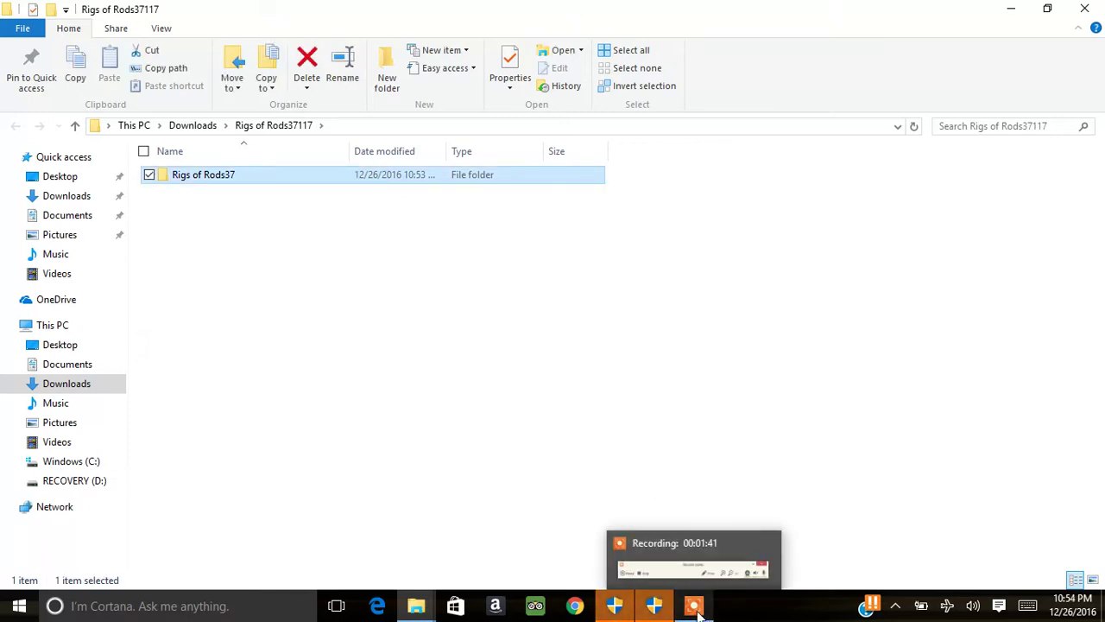
left_click(448, 193)
right_click(448, 189)
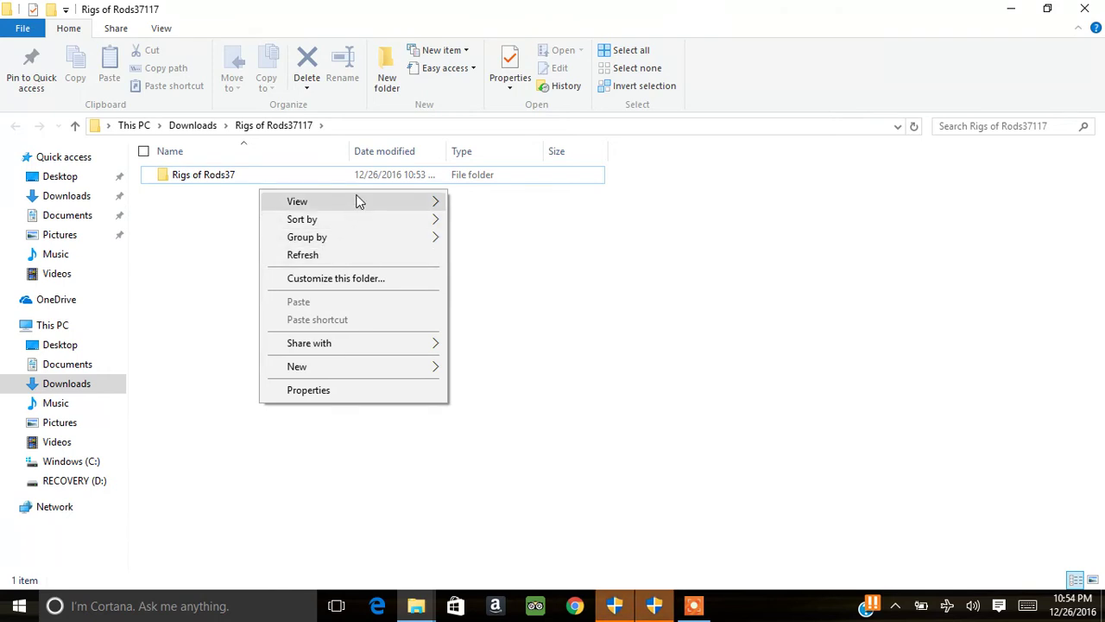
mouse_move(297, 201)
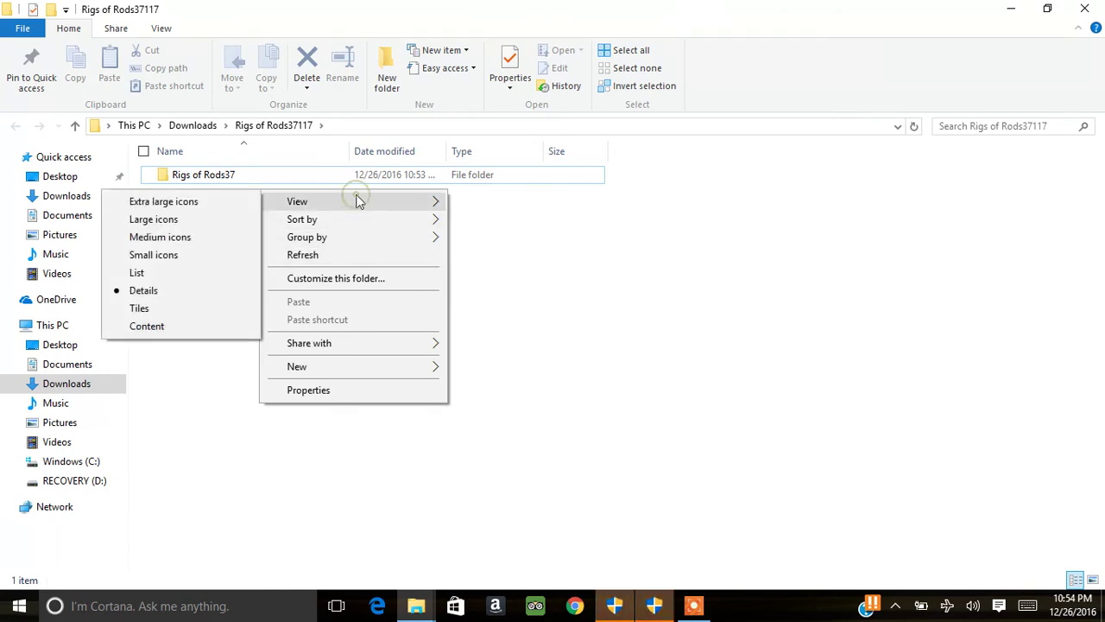
left_click(554, 248)
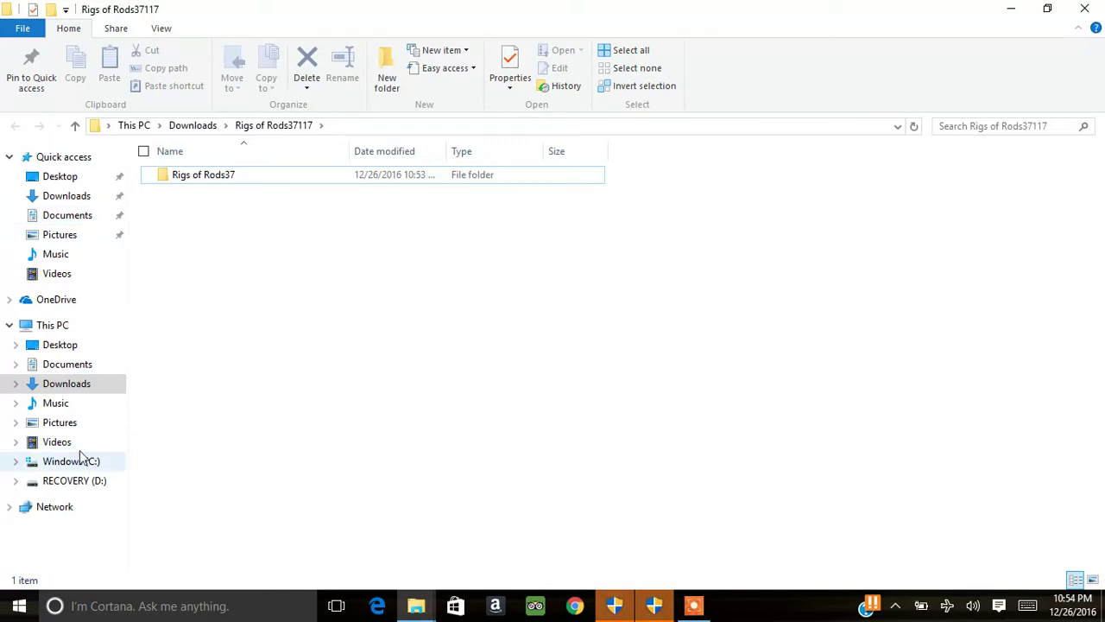
Step: Show the Desktop folder and dismiss the Rigs of Rods37 folder's action menu
left_click(61, 345)
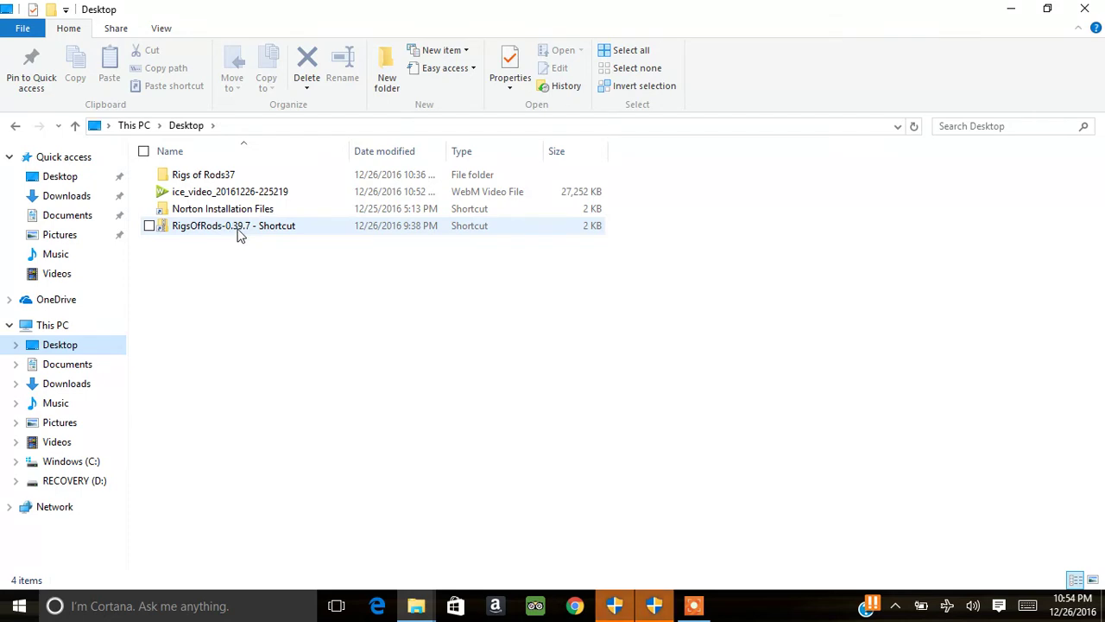
left_click(232, 177)
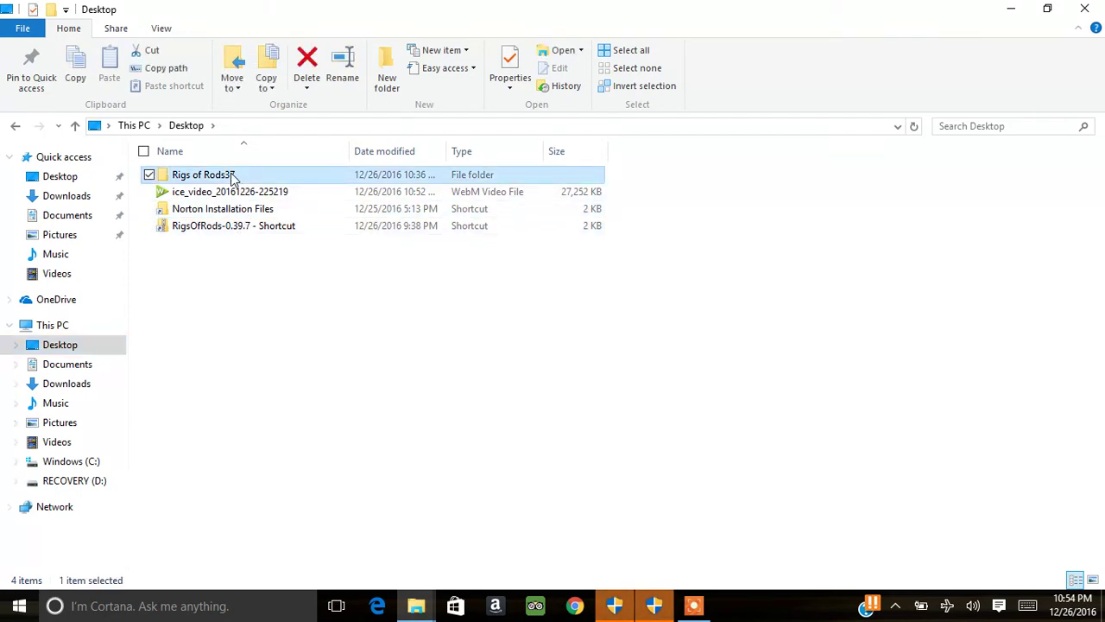
right_click(232, 178)
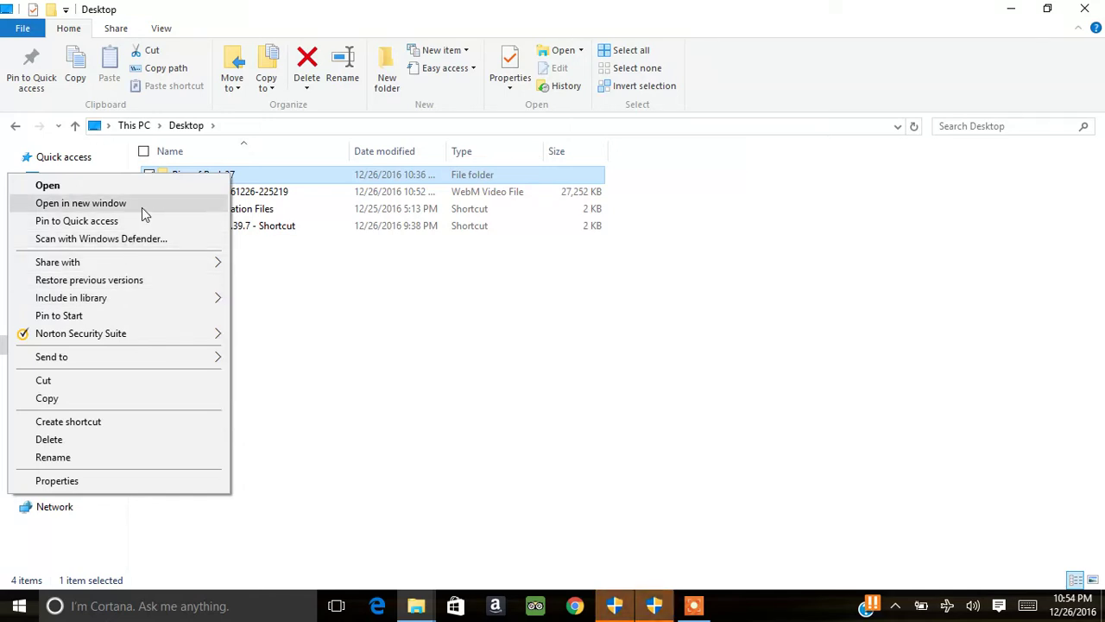
left_click(338, 310)
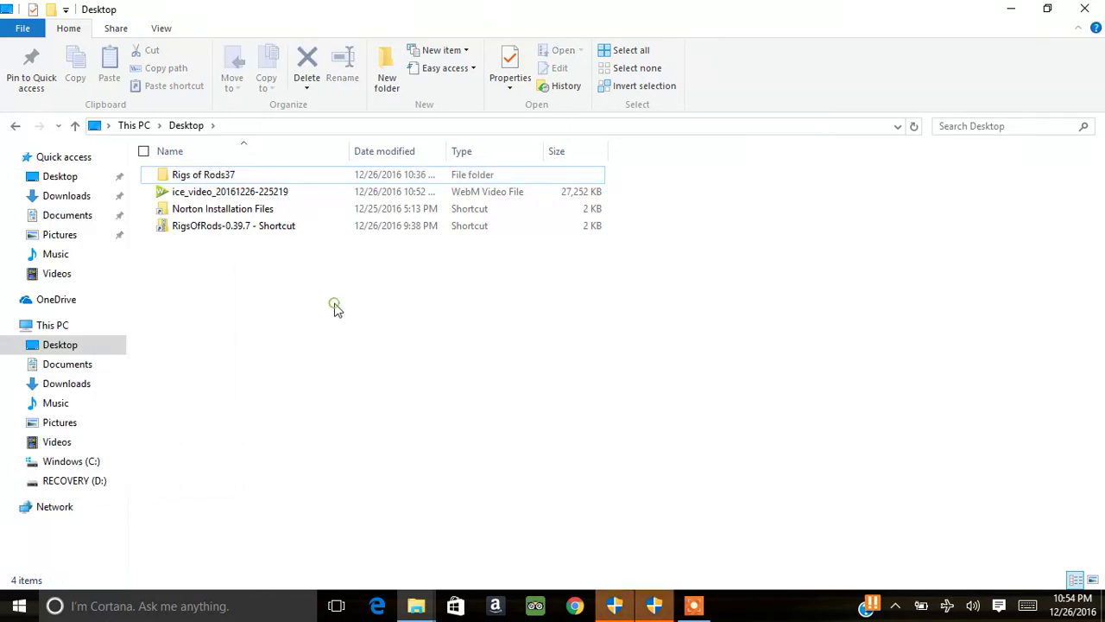
Step: Launch RoR-0.37.126-Setup from Downloads, which reports 0.37.126 is already installed
left_click(103, 387)
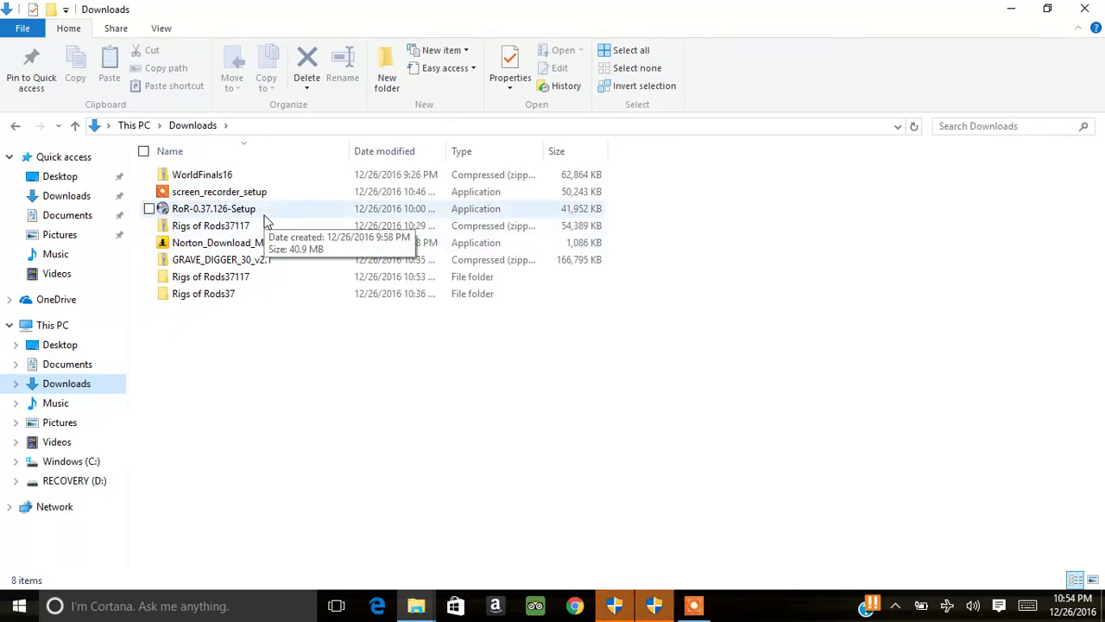
double_click(265, 217)
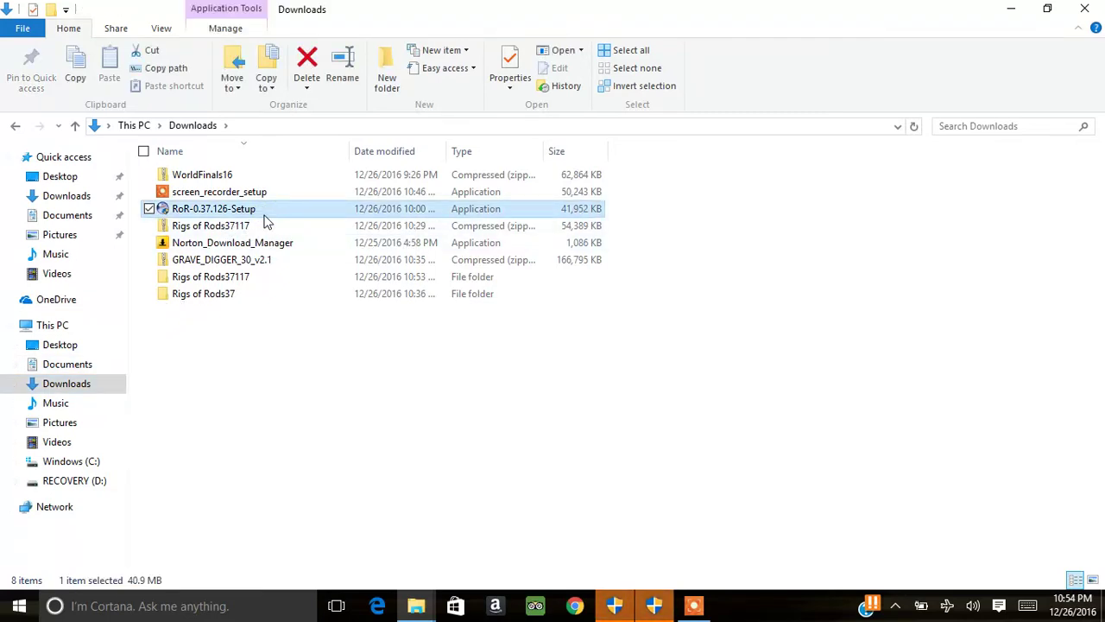
right_click(265, 217)
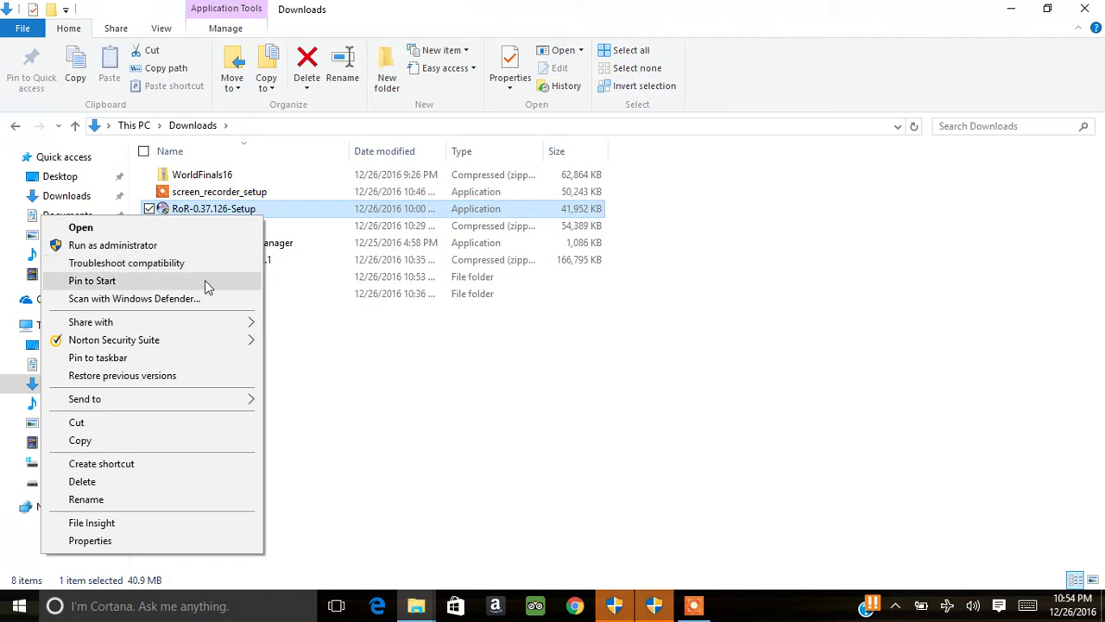
mouse_move(114, 339)
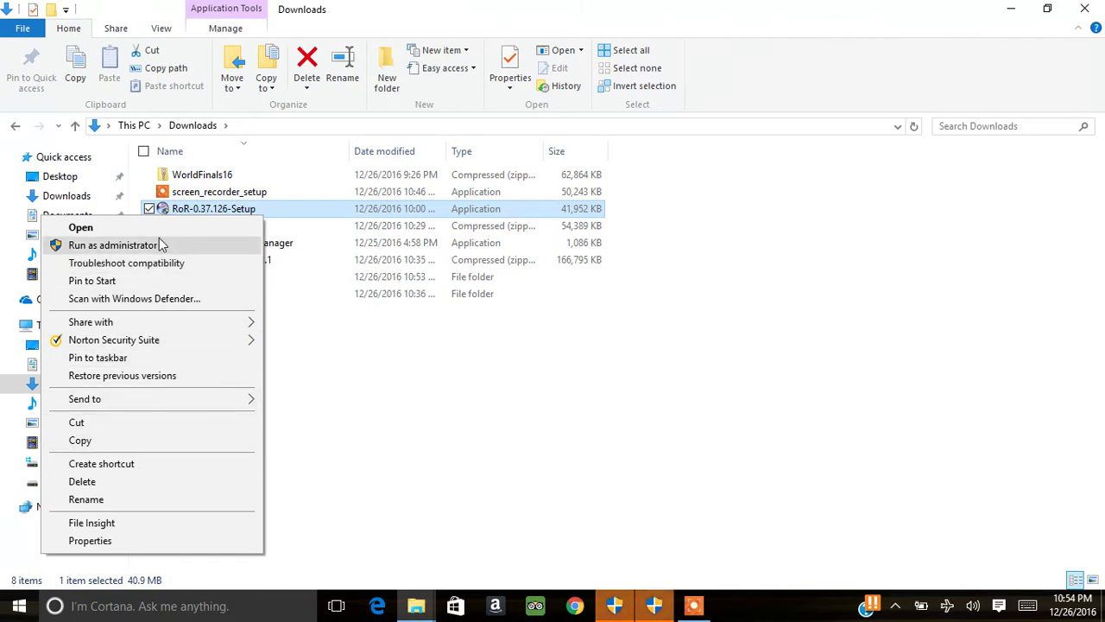
left_click(157, 231)
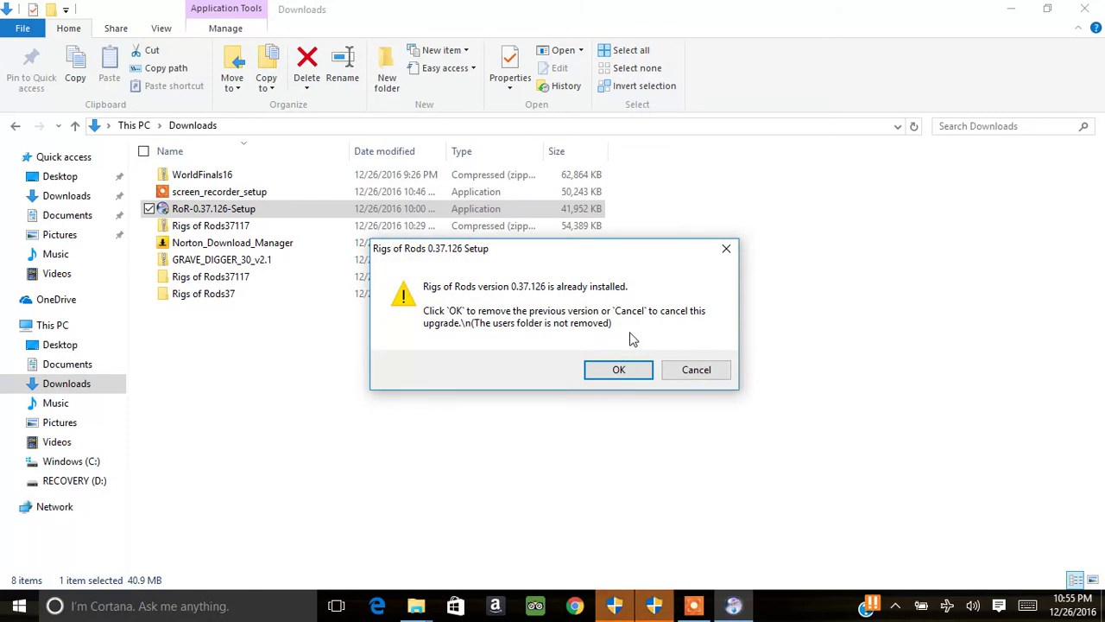
Step: Cancel the 0.37.126 setup, close both Explorer windows, and launch RoR from Rigs of Rods37
left_click(682, 372)
left_click(1084, 9)
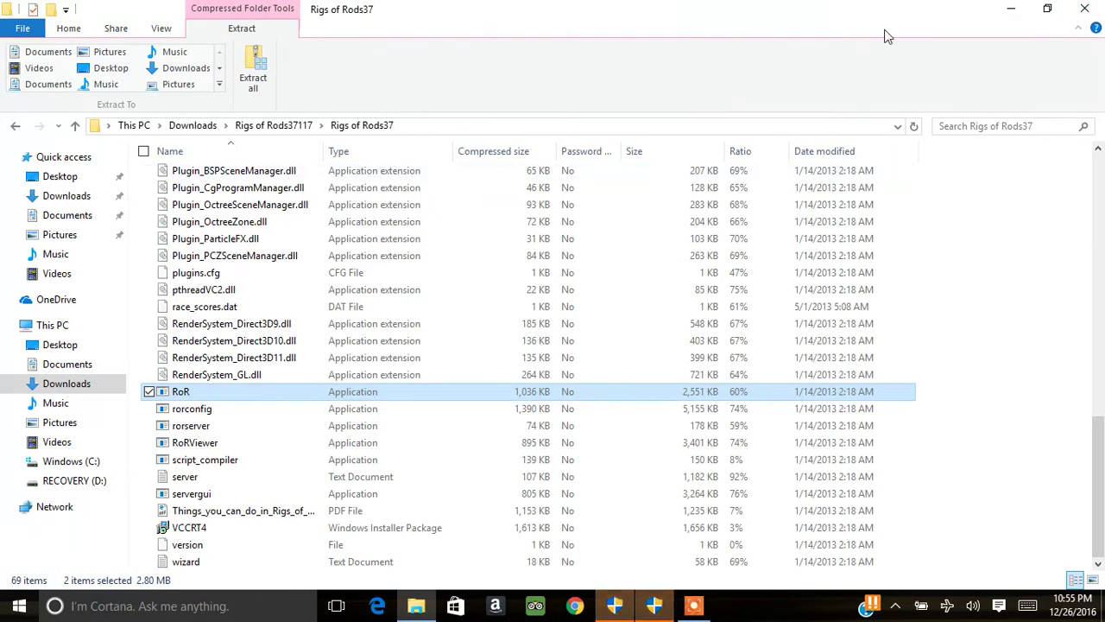
left_click(1085, 9)
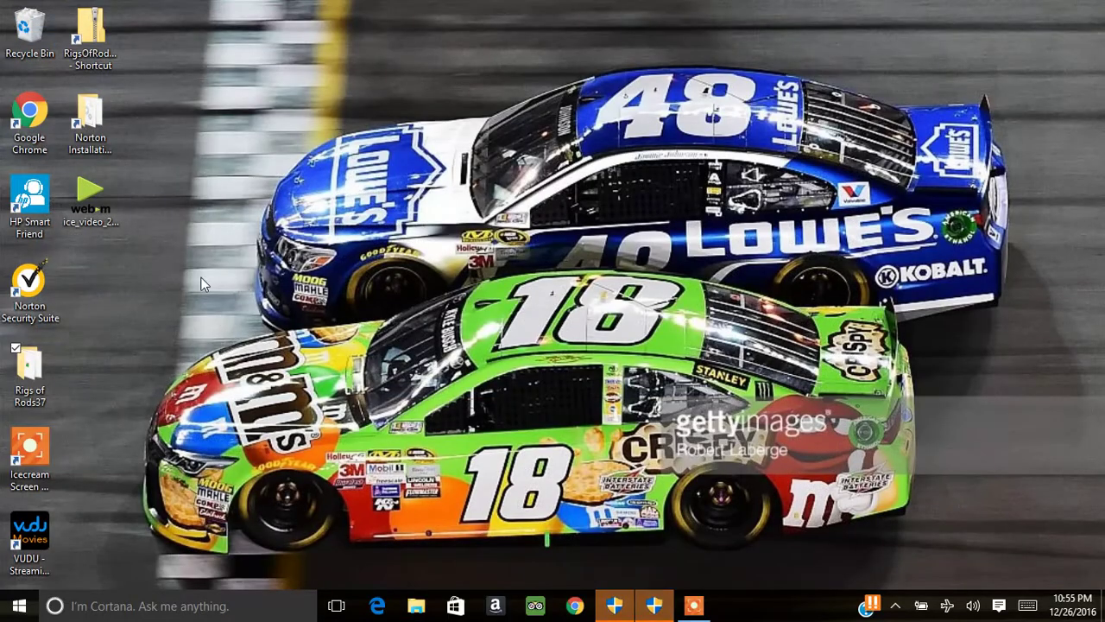
double_click(31, 373)
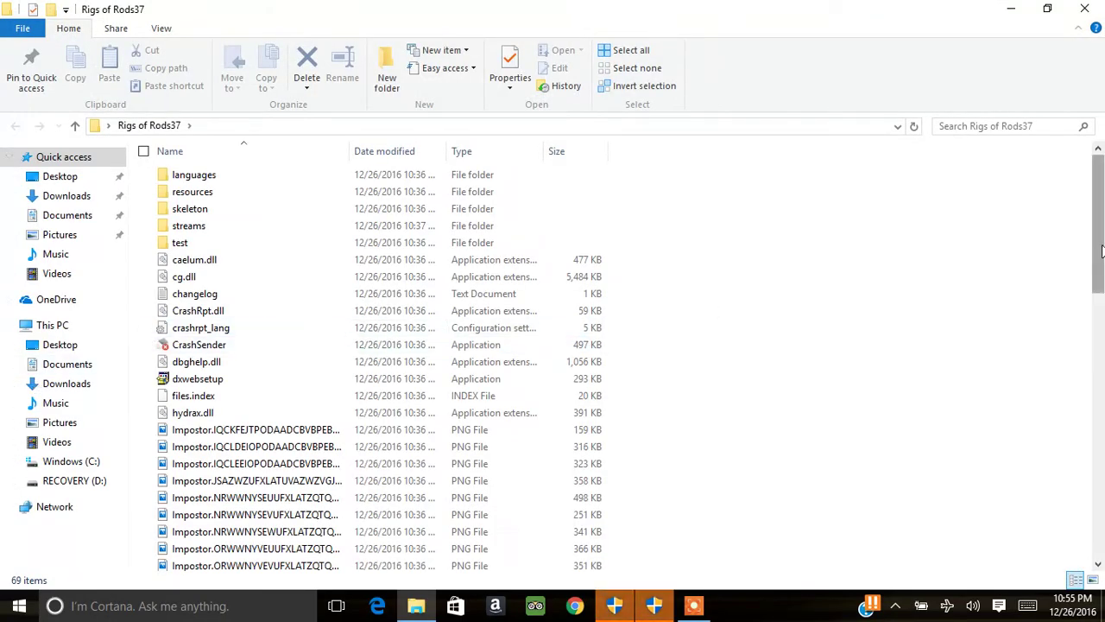
left_click_drag(1101, 252, 1094, 385)
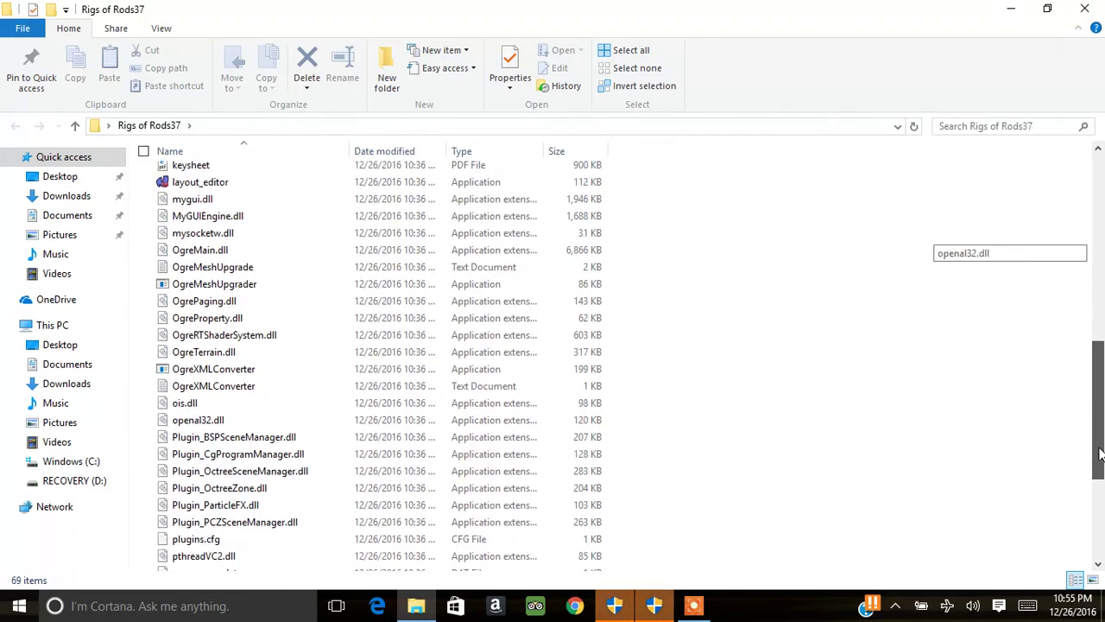
left_click_drag(1094, 385, 1095, 480)
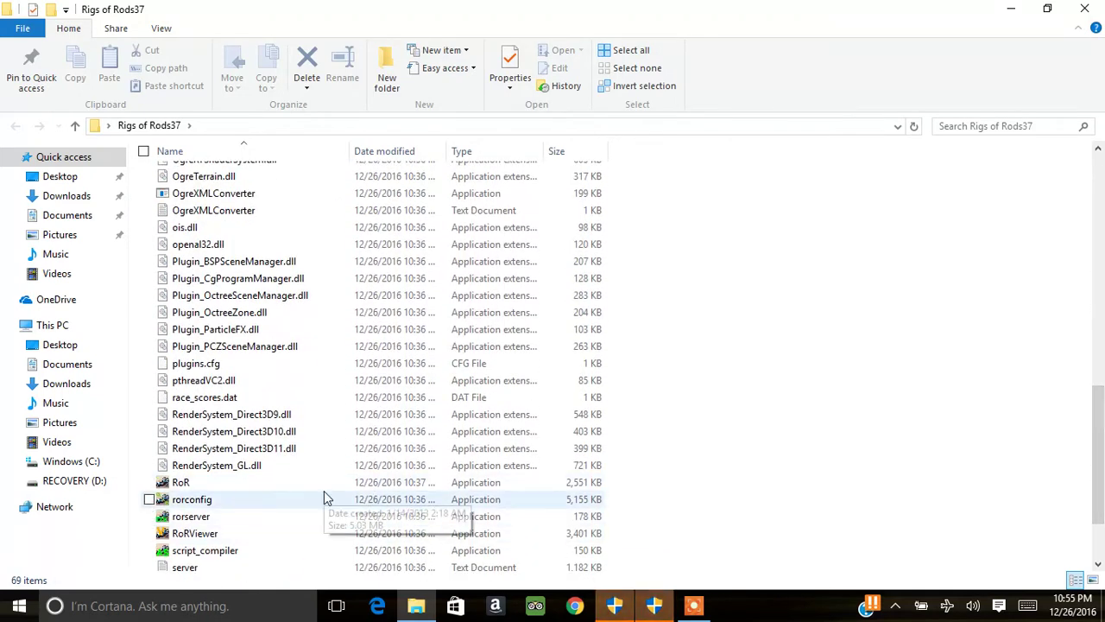
double_click(178, 482)
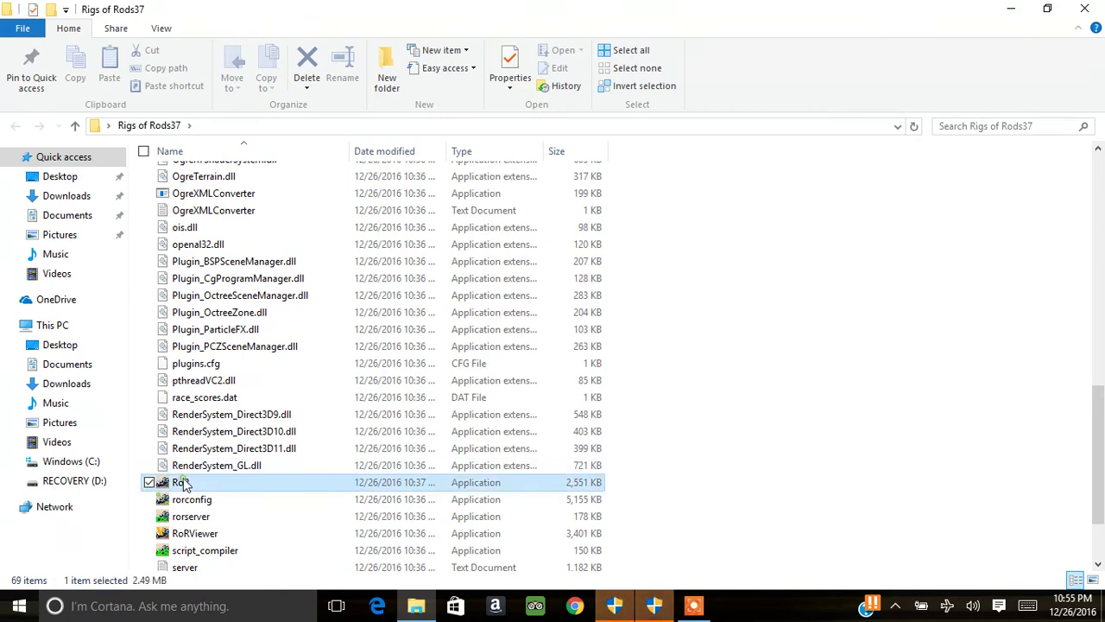
right_click(181, 482)
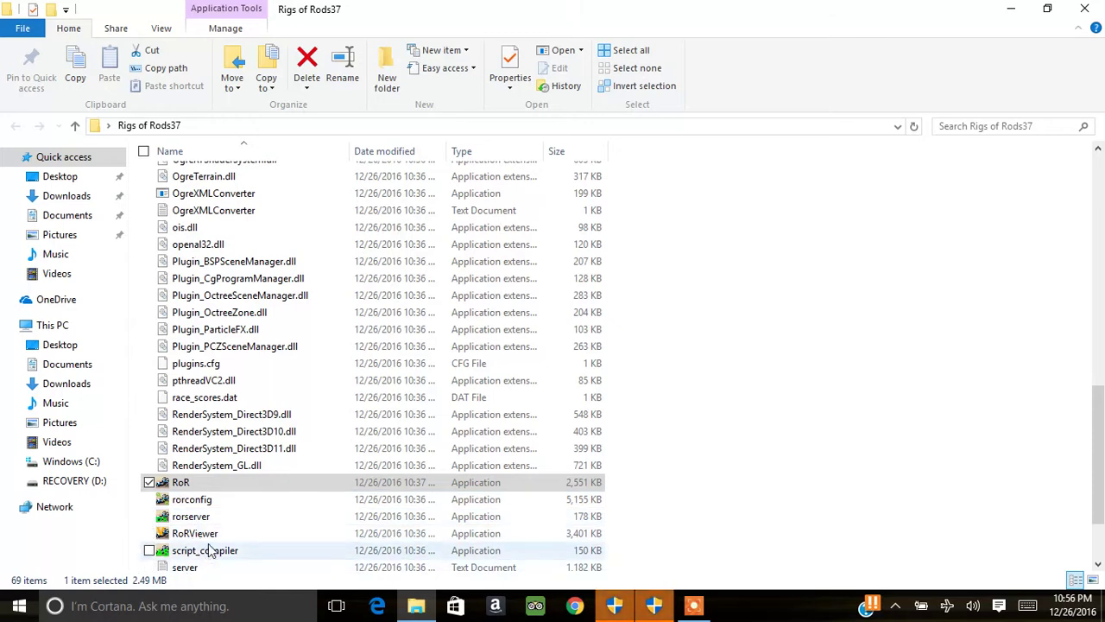
Step: Open Program Files (x86) on the Windows (C:) drive
left_click(54, 466)
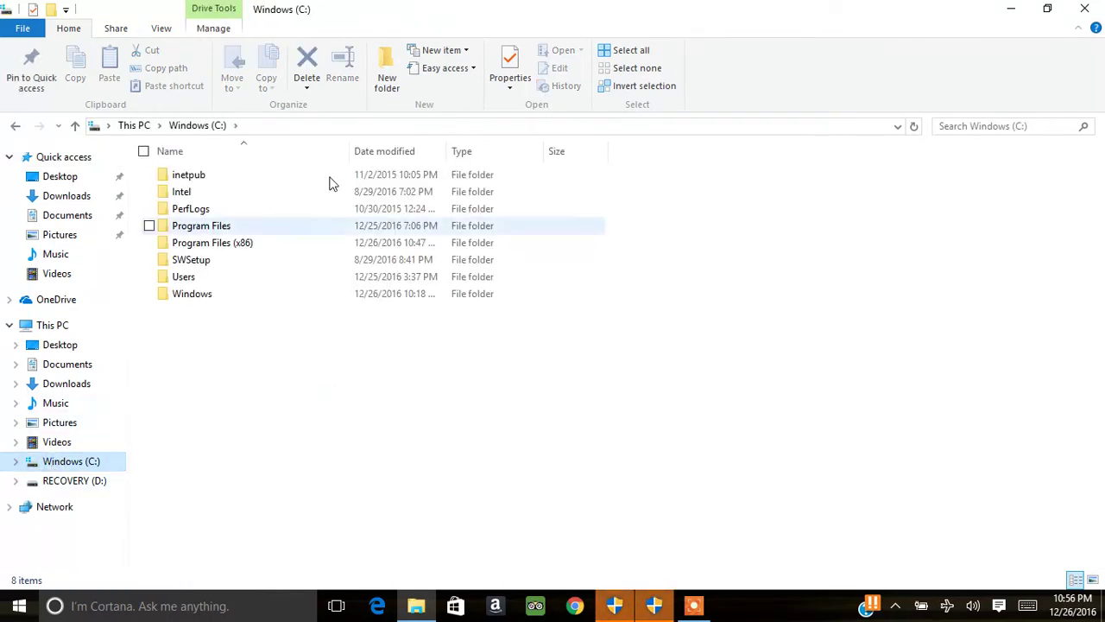
left_click(280, 248)
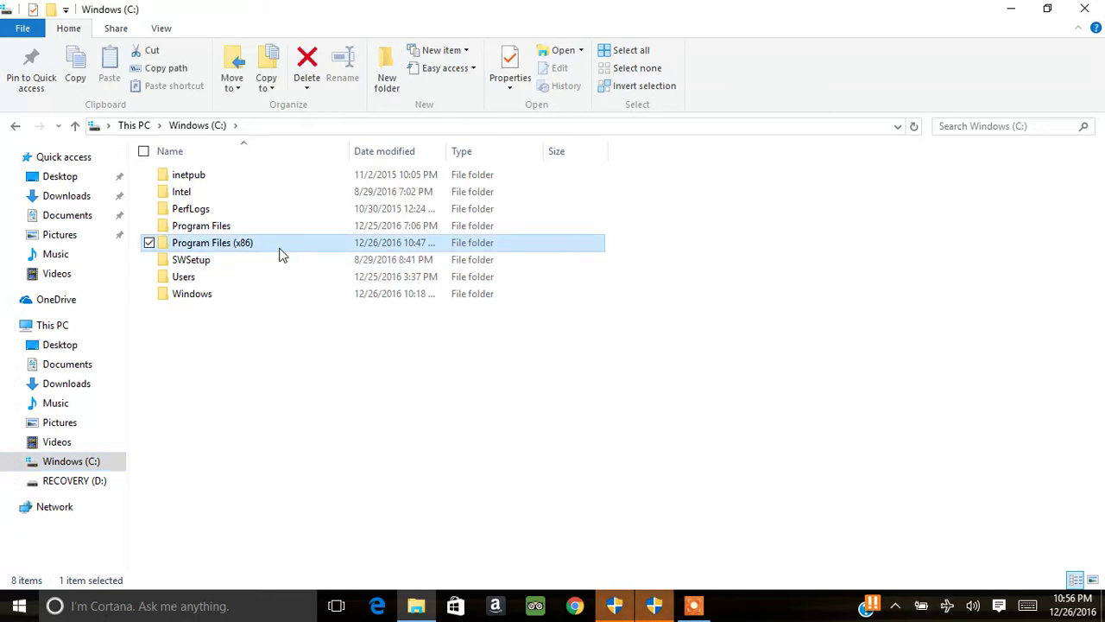
right_click(279, 250)
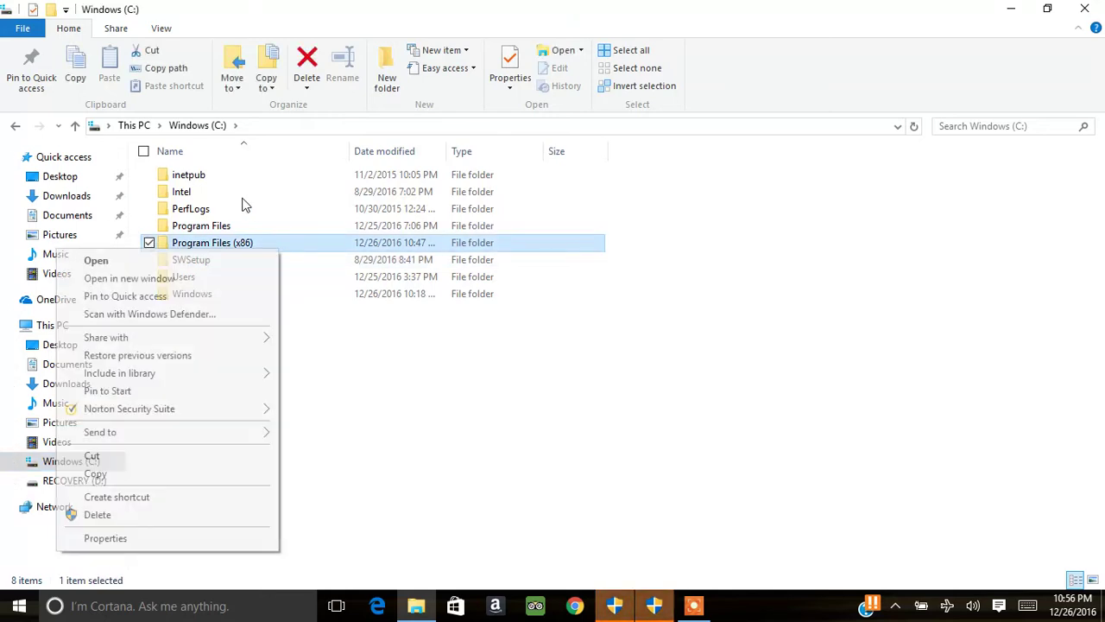
left_click(215, 264)
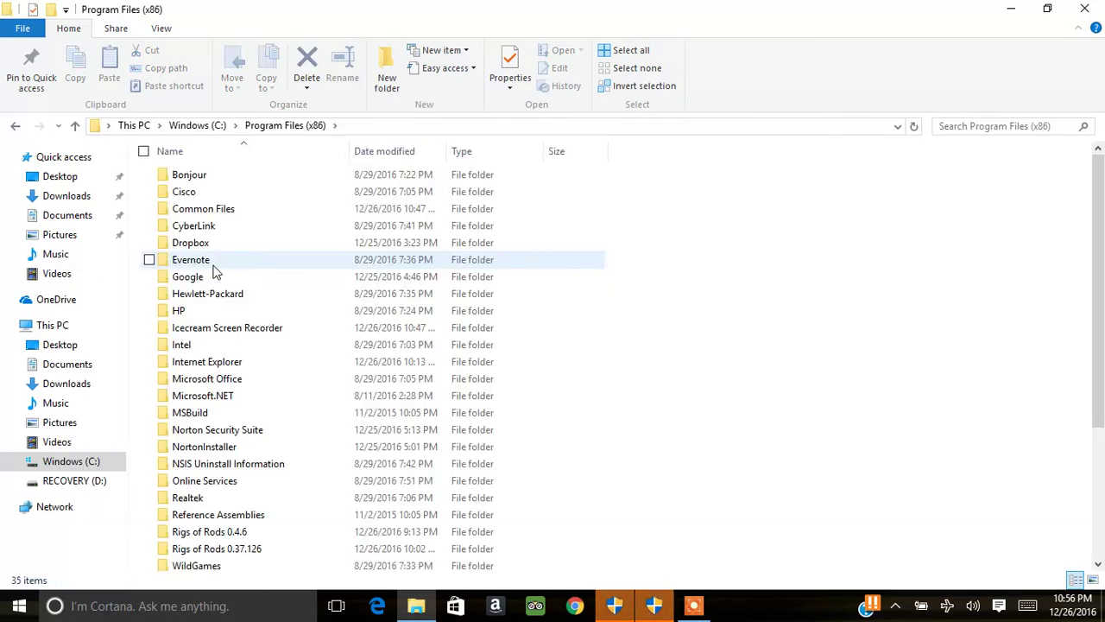
Step: Open the Rigs of Rods 0.37.126 folder and select its uninst program
left_click(276, 553)
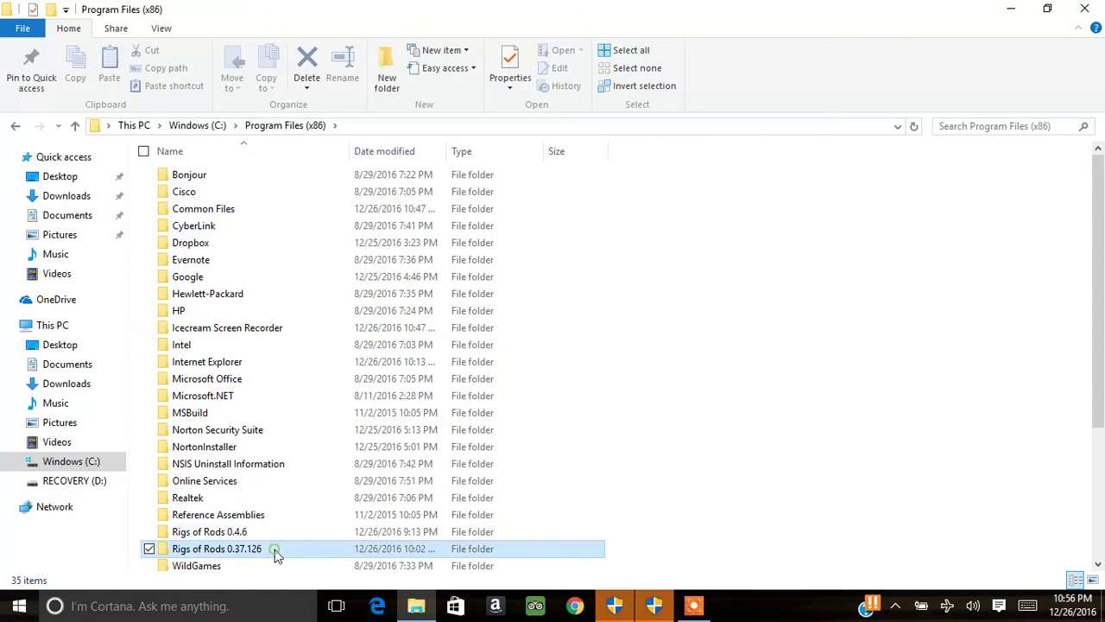
right_click(277, 552)
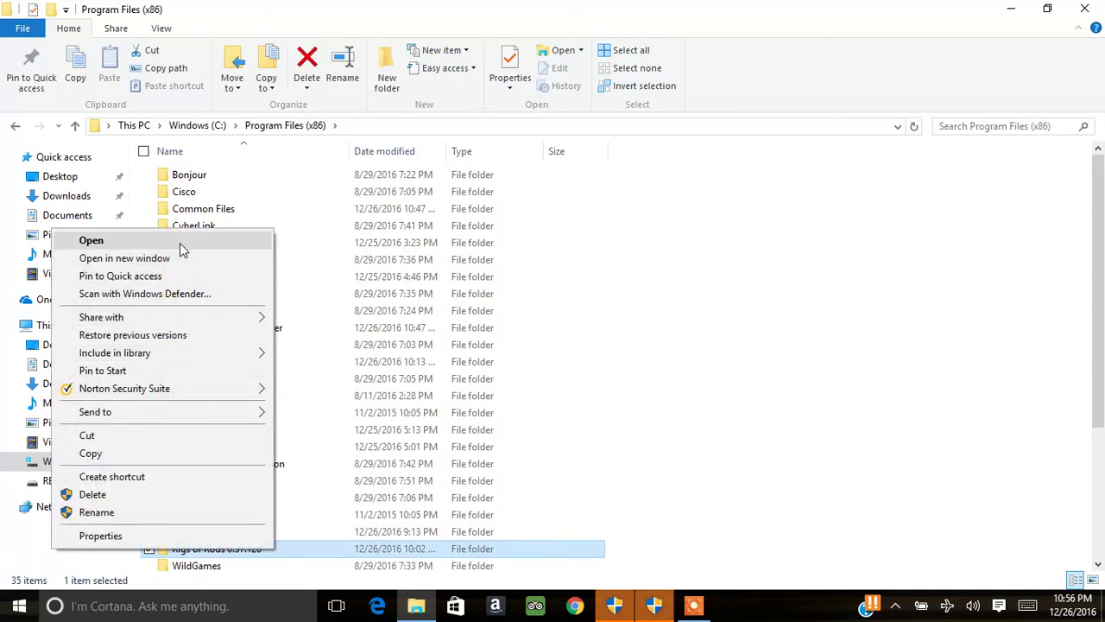
left_click(91, 241)
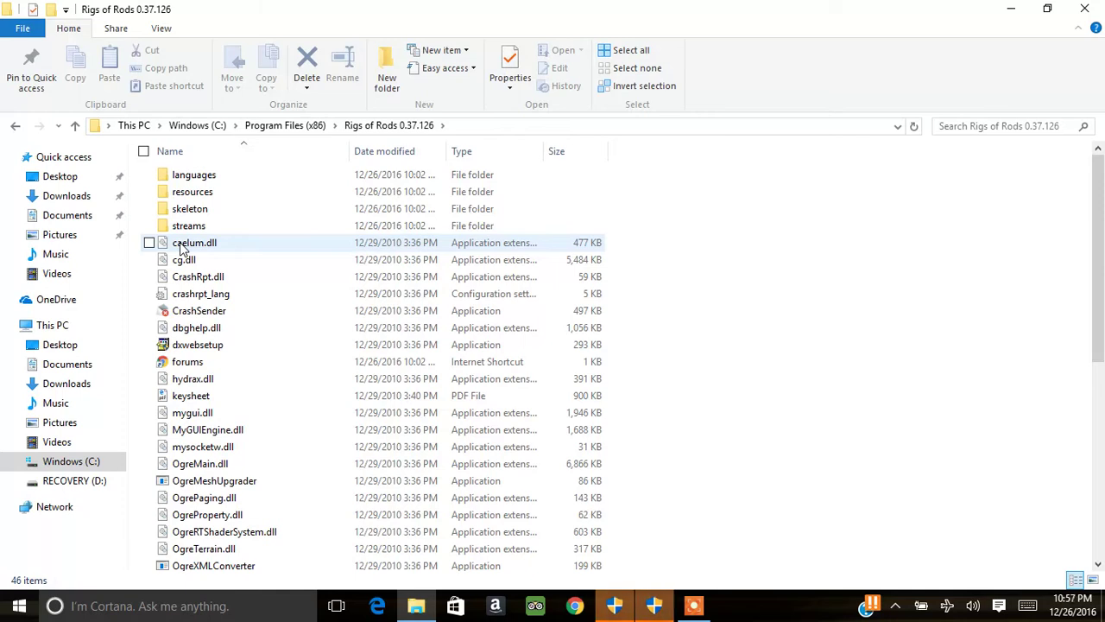
key("r")
key("c")
key("k")
key("o")
key("i")
key("Down")
key("Down")
key("Down")
key("Down")
key("Down")
key("Down")
key("Down")
key("Down")
key("Down")
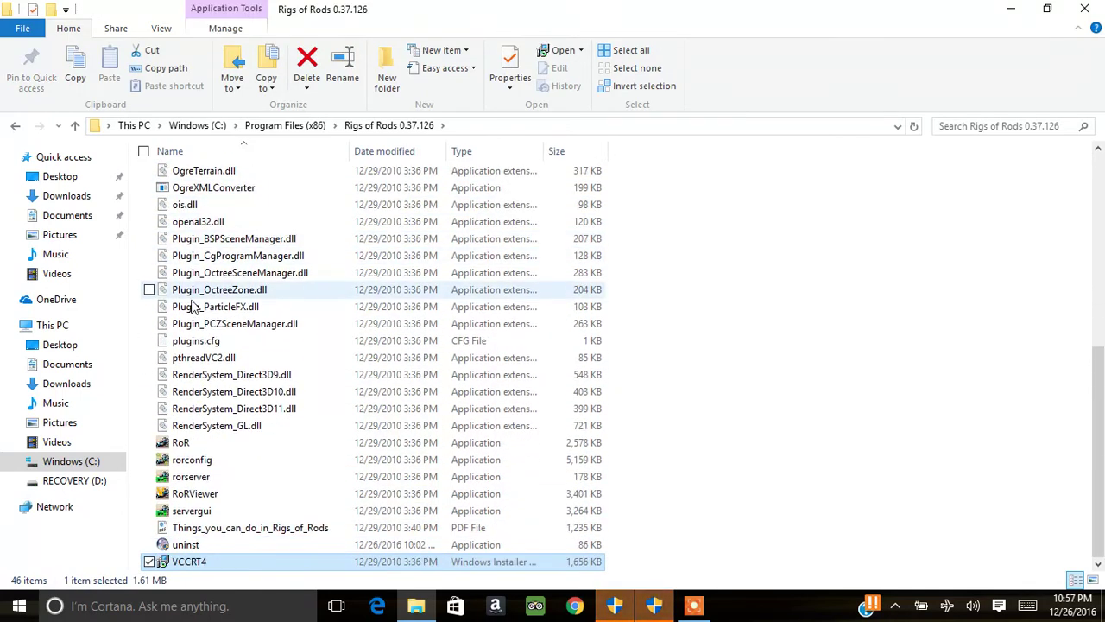
mouse_move(186, 545)
left_click(208, 546)
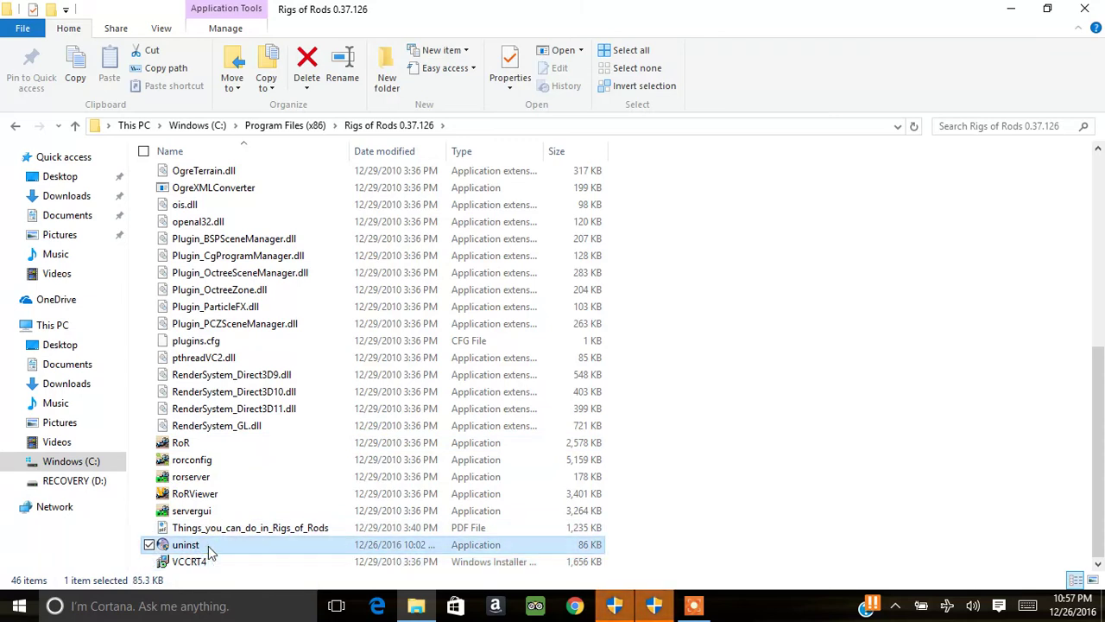
Step: Run uninst, confirm removing Rigs of Rods 0.37.126, and close the completion messages
right_click(209, 545)
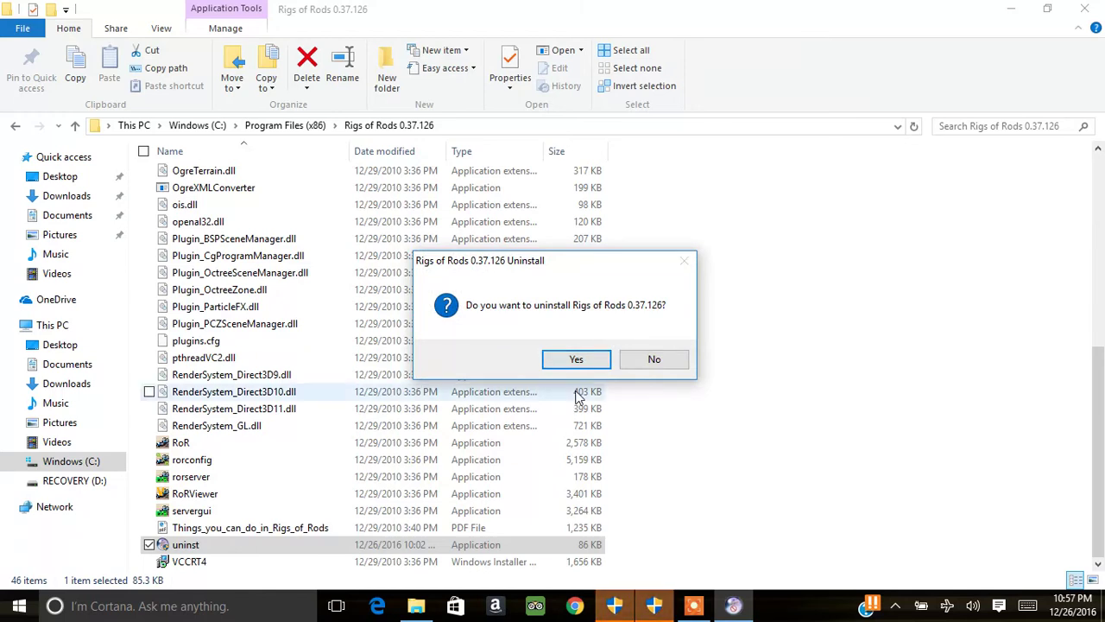
left_click(581, 363)
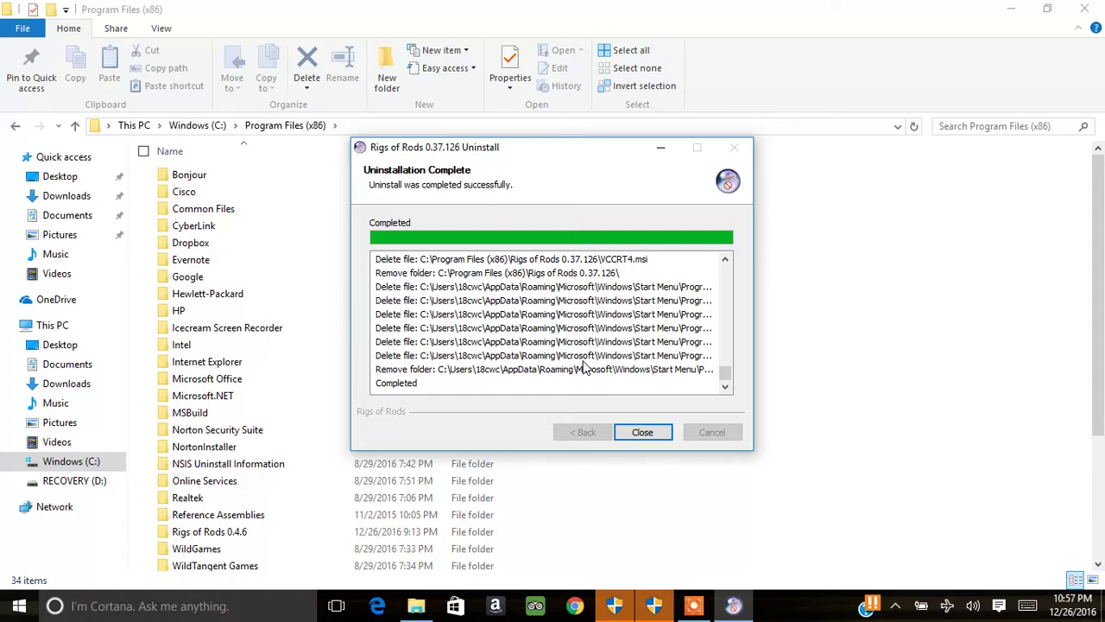
left_click(654, 437)
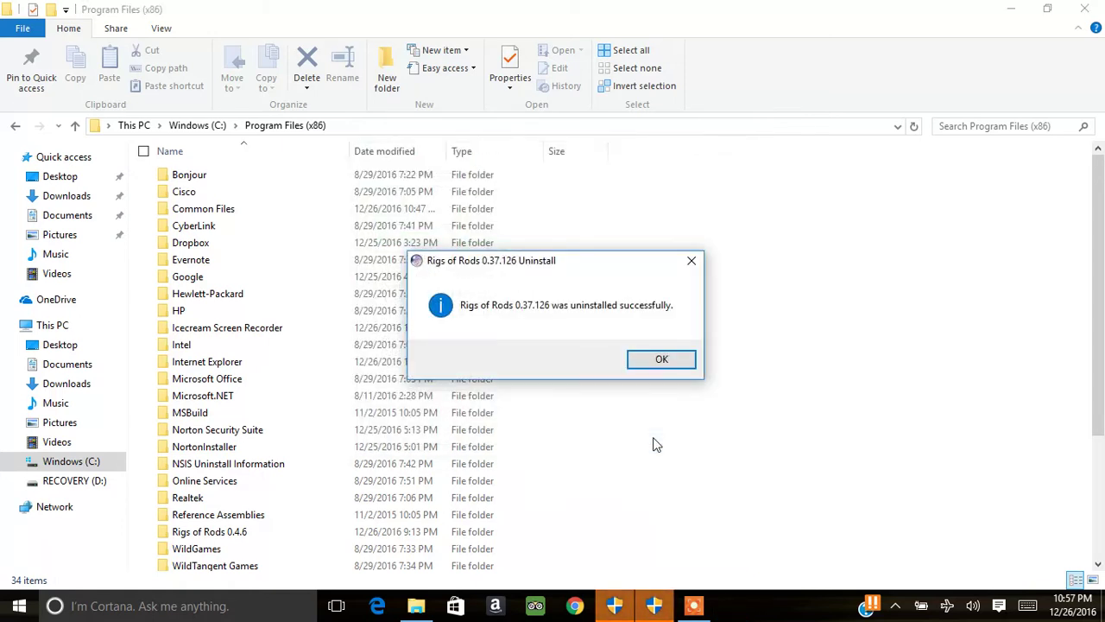
left_click(663, 359)
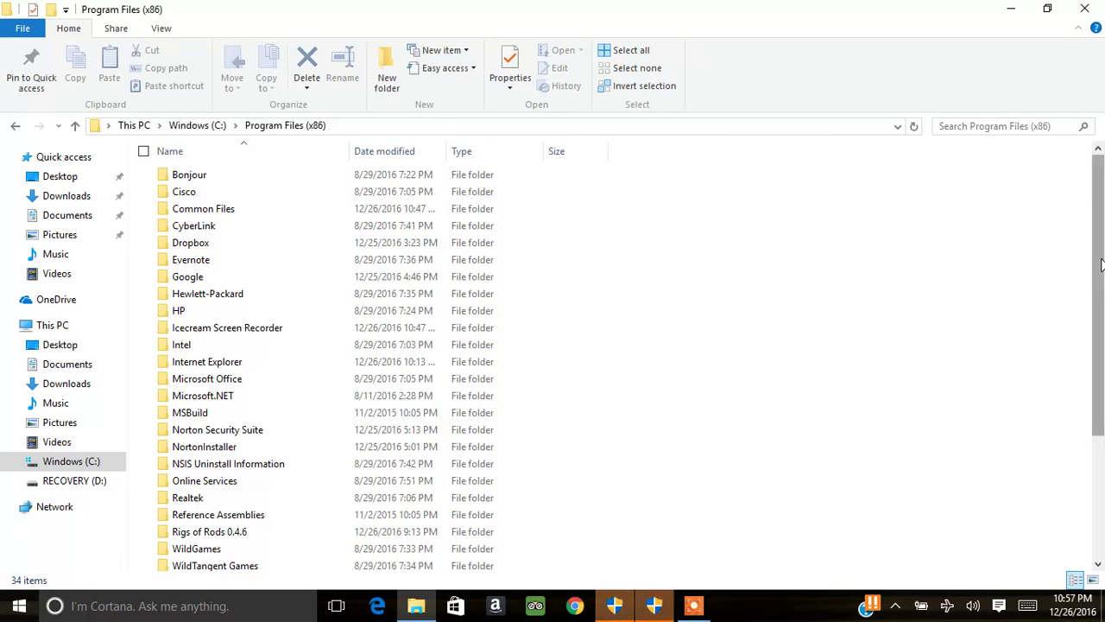
left_click_drag(1102, 265, 1045, 504)
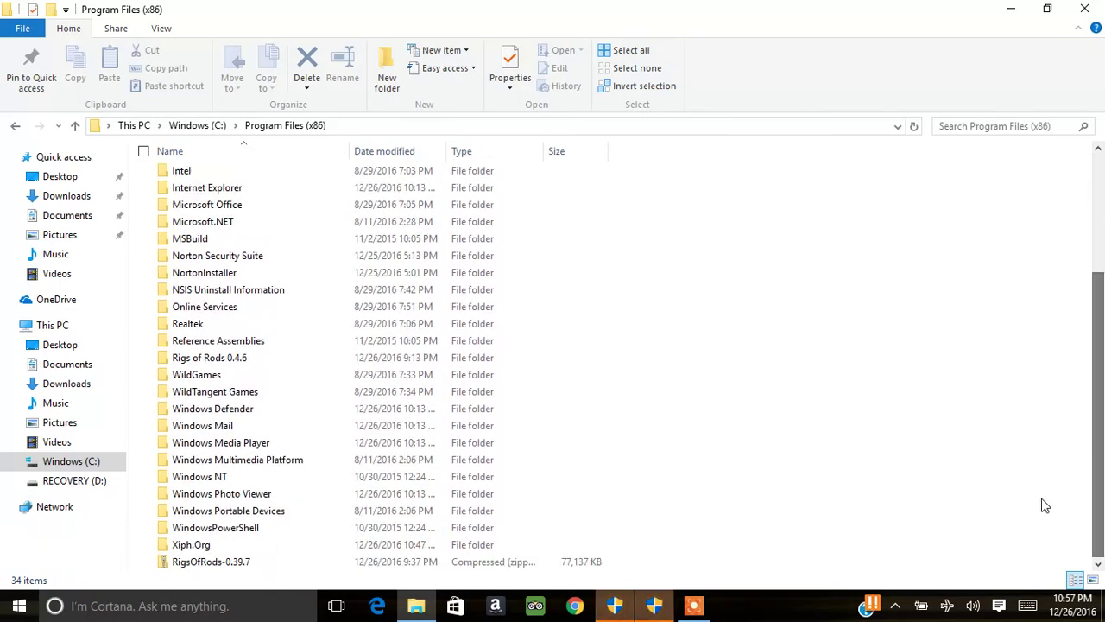
Step: Open the RigsOfRods-0.39.7 zip, then its inner RigsOfRods-0.39.7 folder
right_click(288, 565)
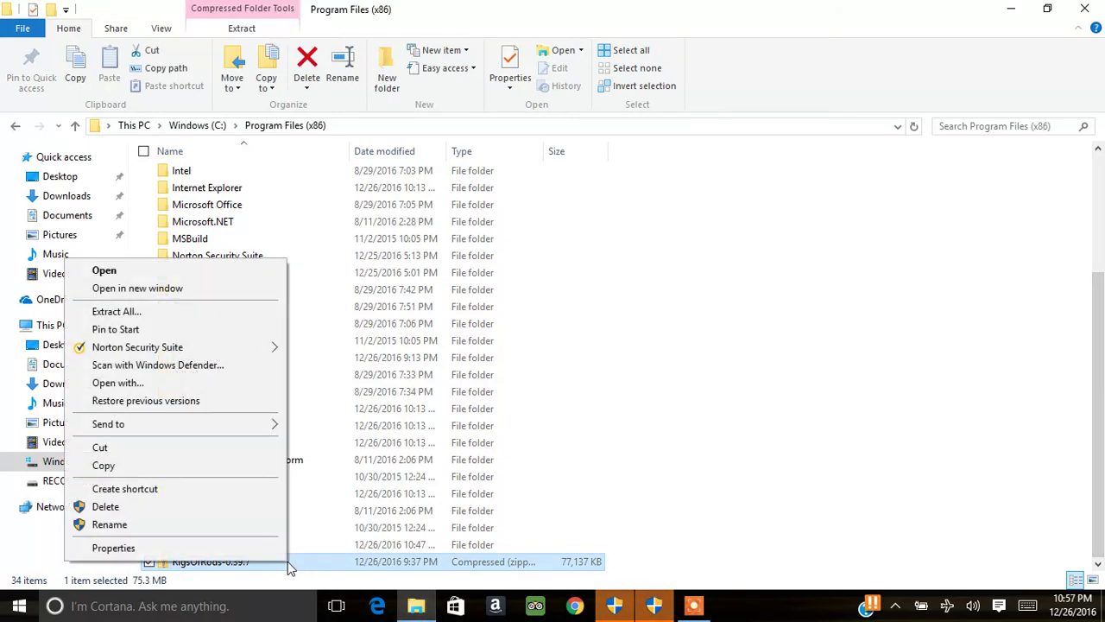
left_click(163, 273)
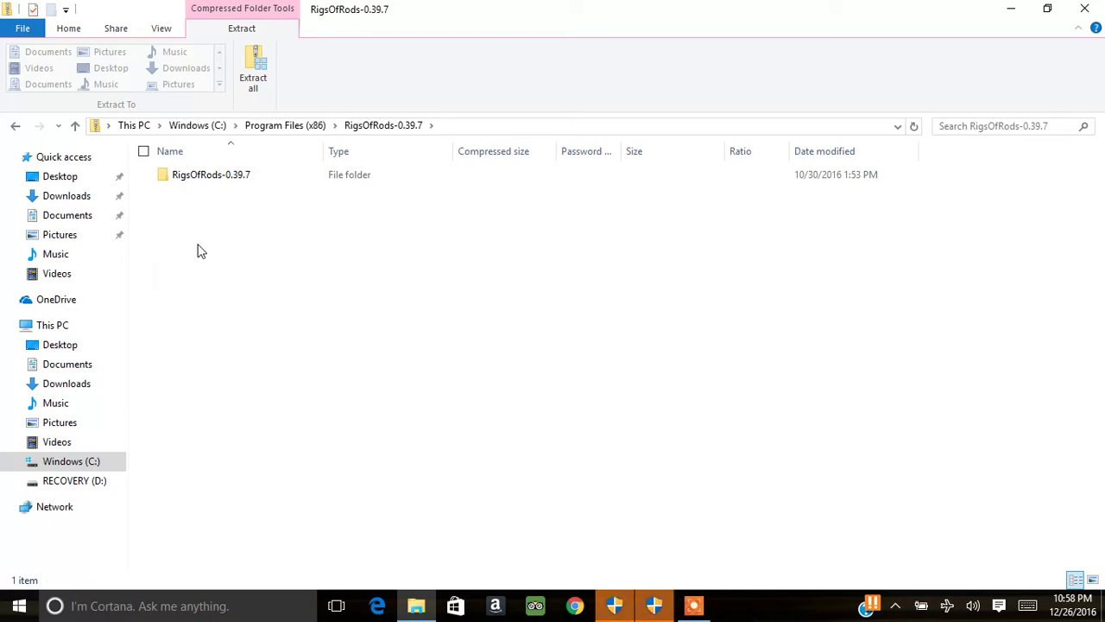
left_click(250, 183)
right_click(249, 184)
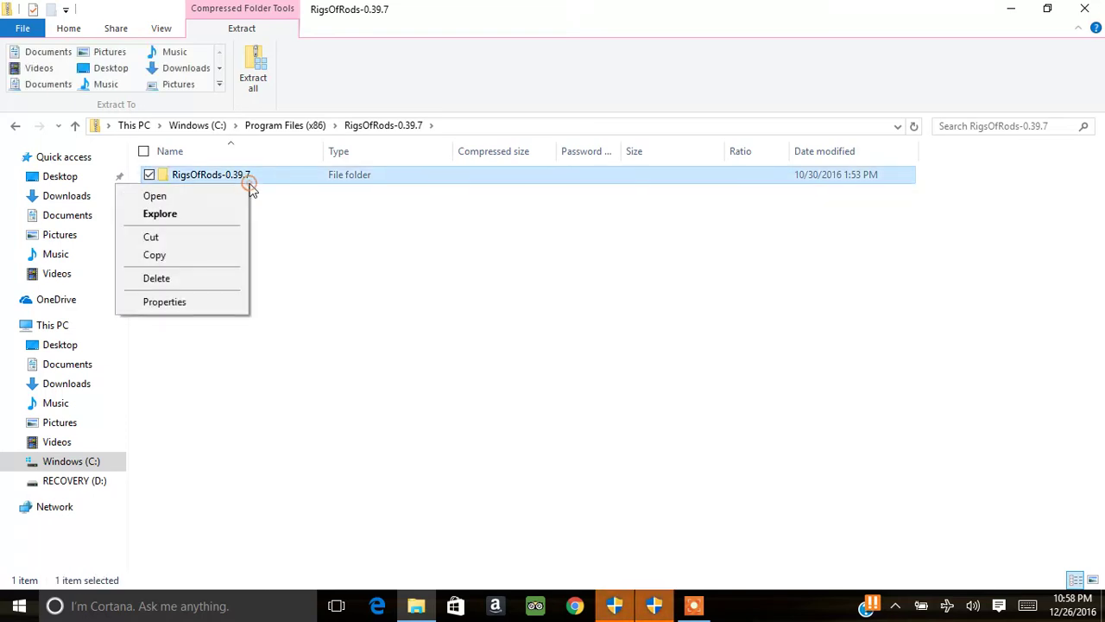
left_click(219, 192)
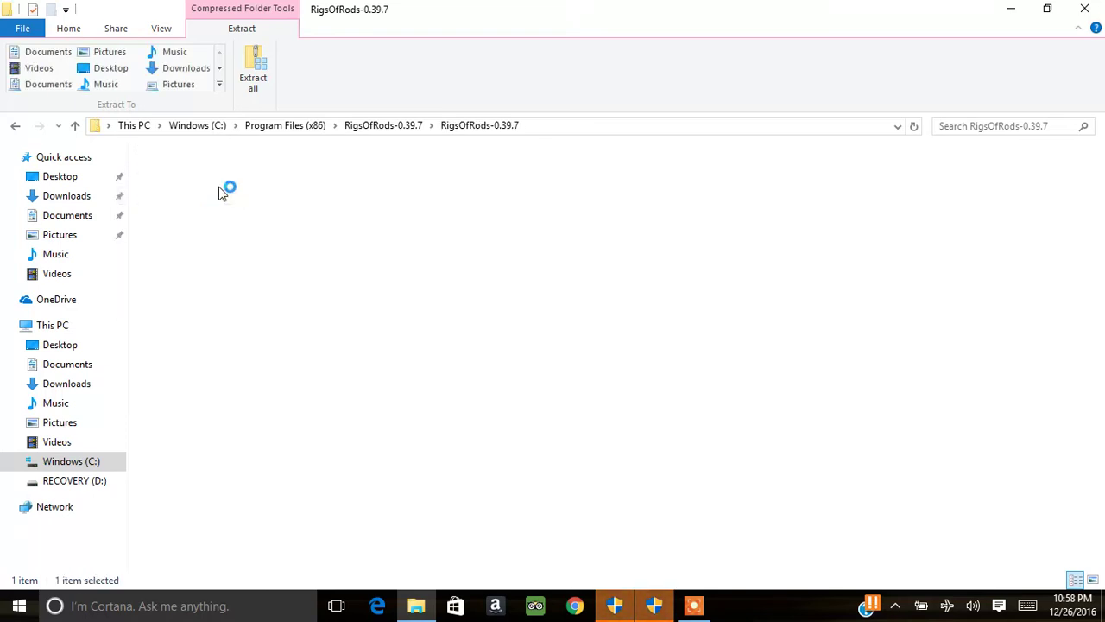
Step: Open Program Files (x86) on Windows (C:) via This PC
left_click(69, 322)
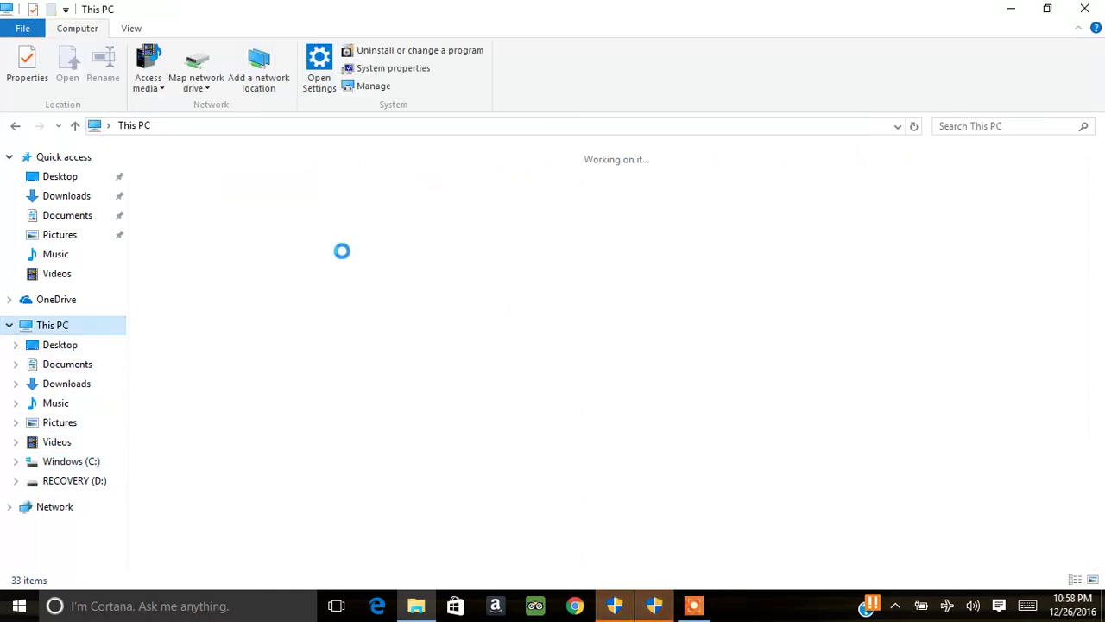
left_click(275, 318)
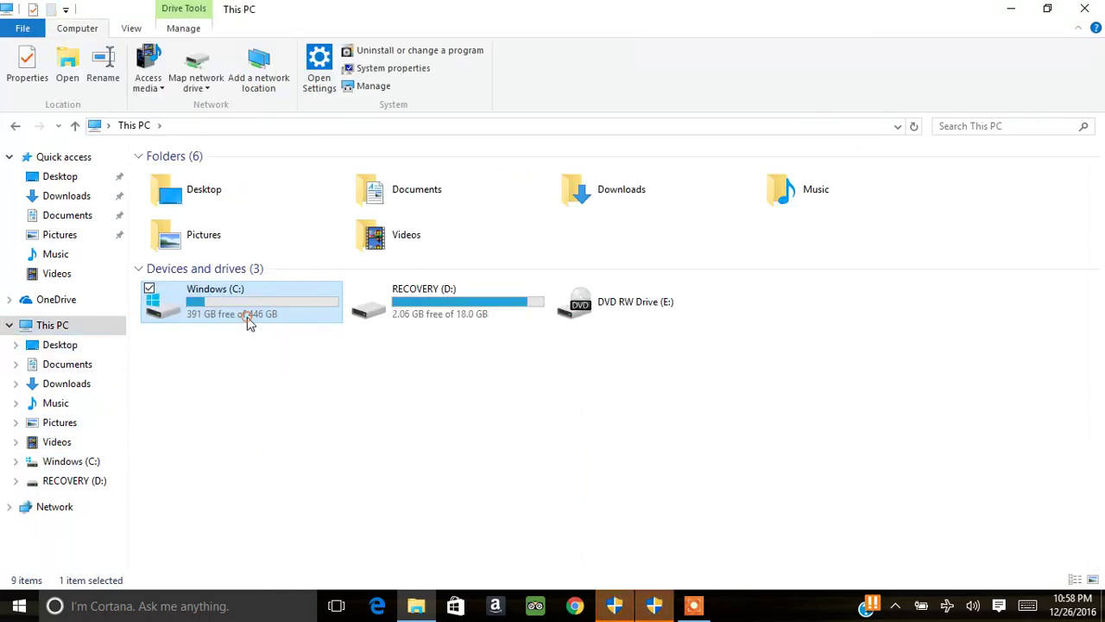
right_click(248, 321)
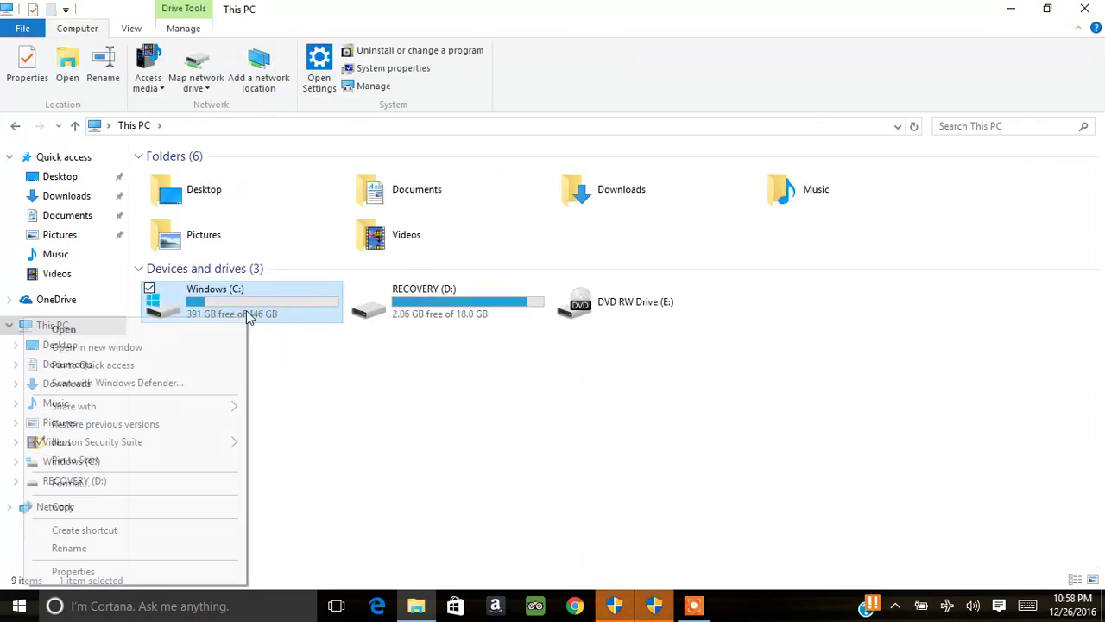
left_click(198, 330)
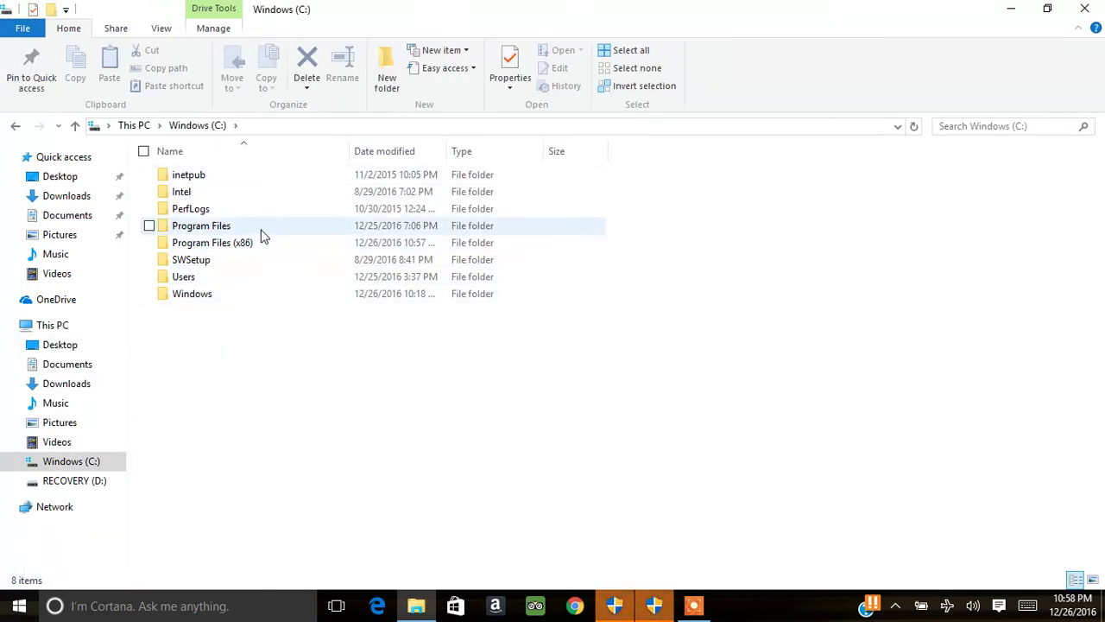
left_click(262, 241)
right_click(262, 241)
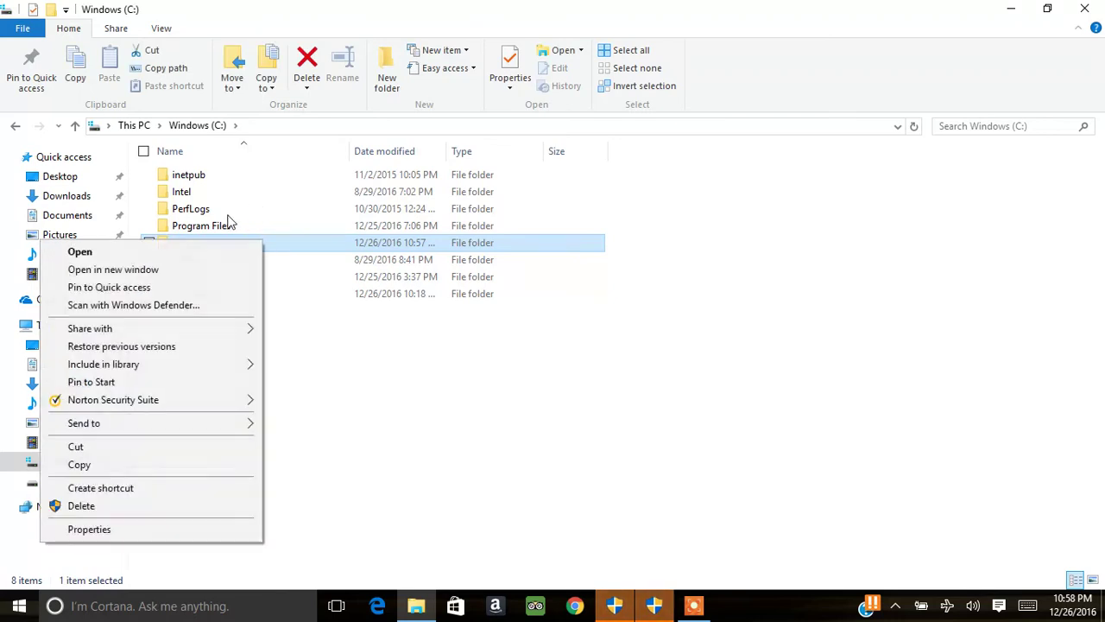
left_click(185, 248)
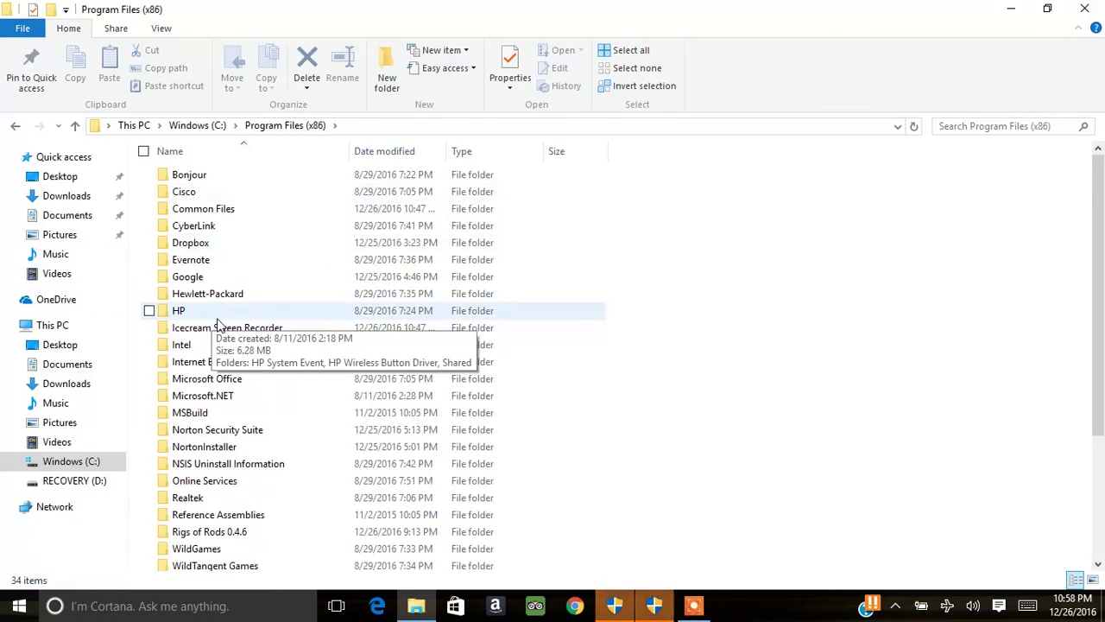
Step: Find and open the Rigs of Rods 0.4.6 folder
key("c")
key("y")
key("Down")
key("Down")
key("Down")
key("Down")
key("Down")
key("Down")
key("Down")
key("Down")
key("Down")
key("n")
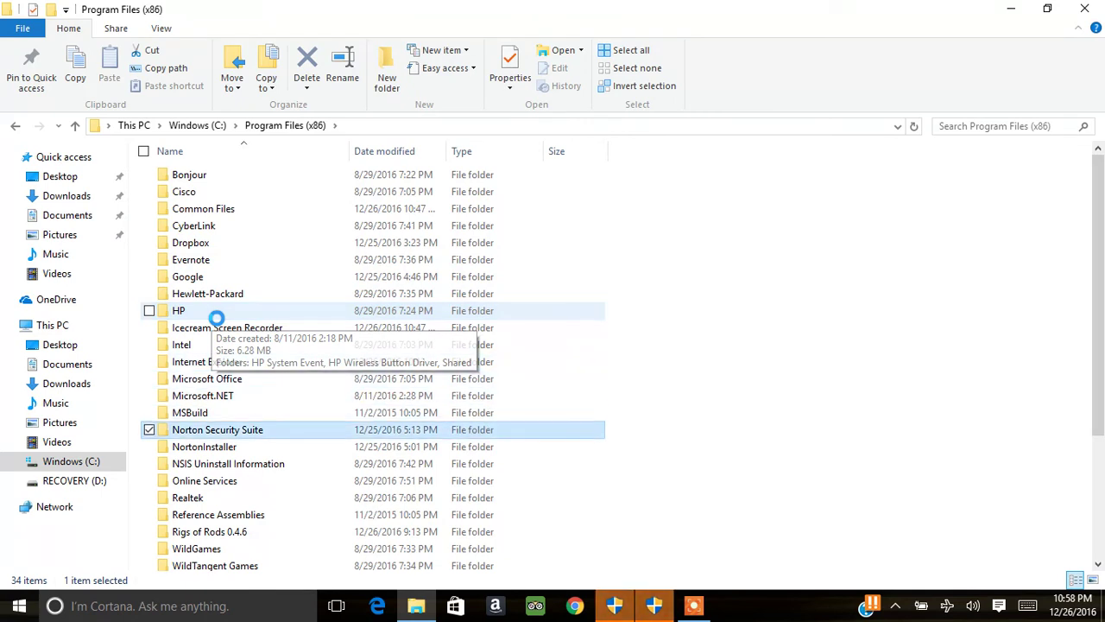
key("Down")
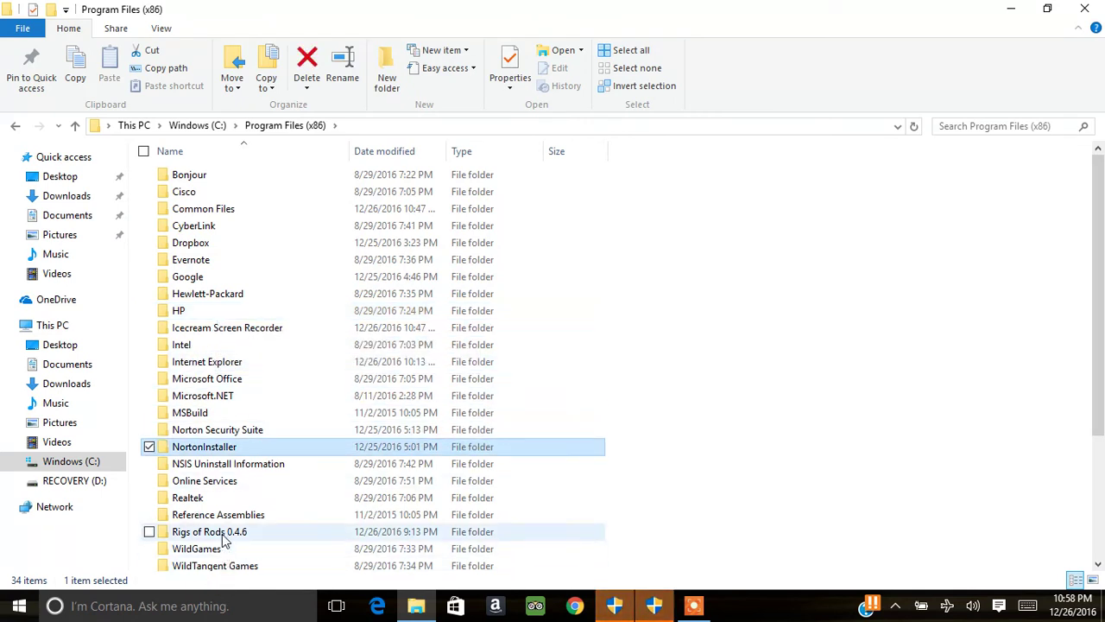
left_click(223, 539)
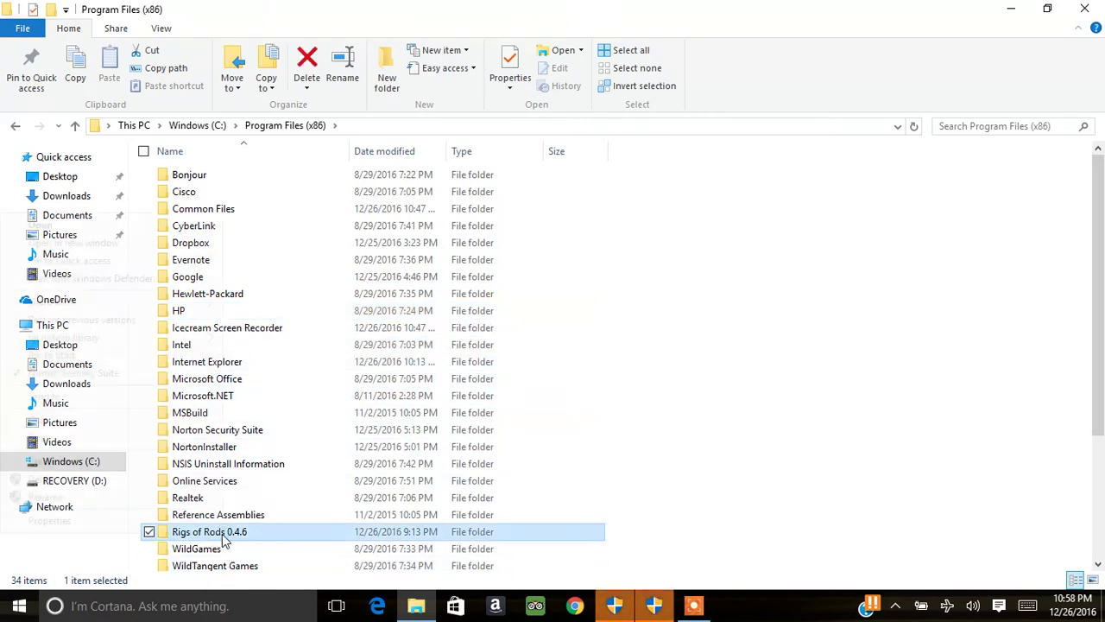
right_click(223, 539)
left_click(104, 223)
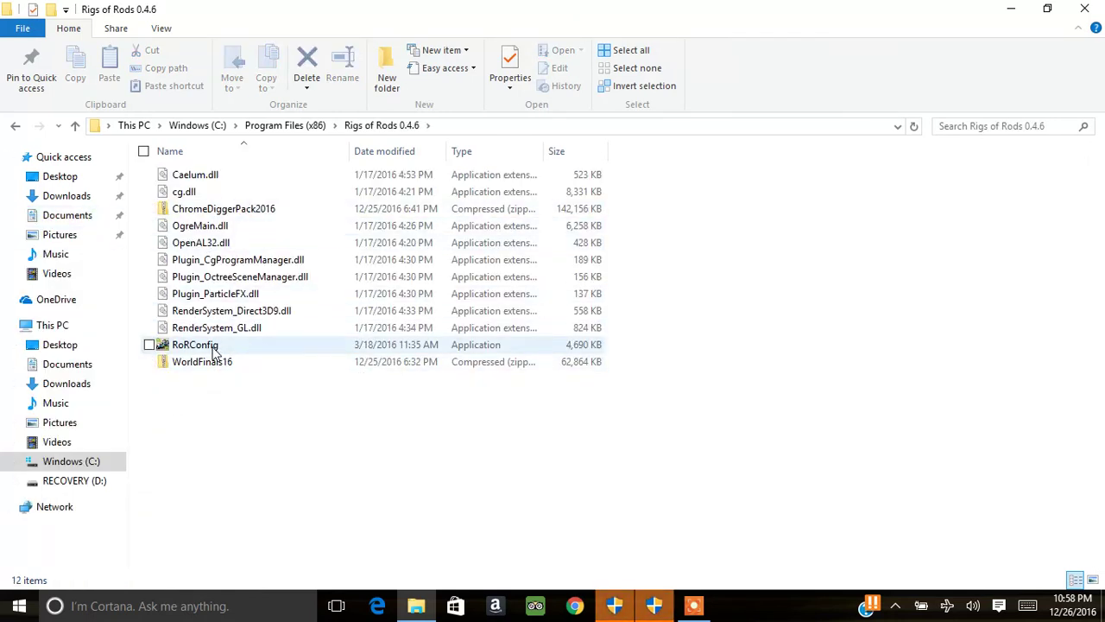
mouse_move(195, 346)
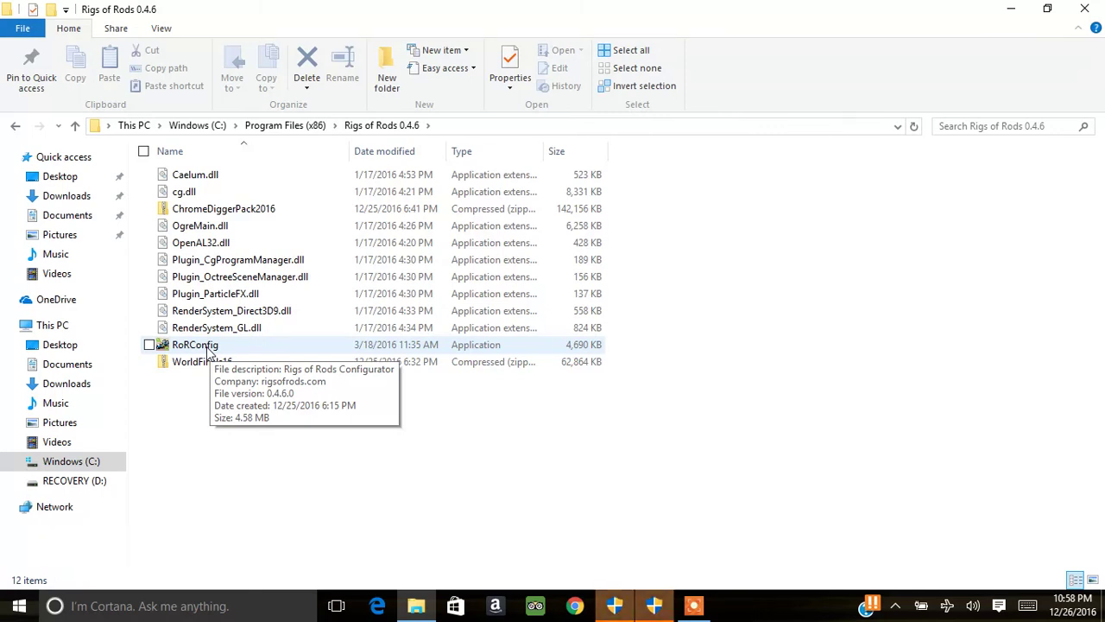
Step: Run RoRConfig from its context menu and acknowledge the 'Resources folder not found' error
left_click(207, 347)
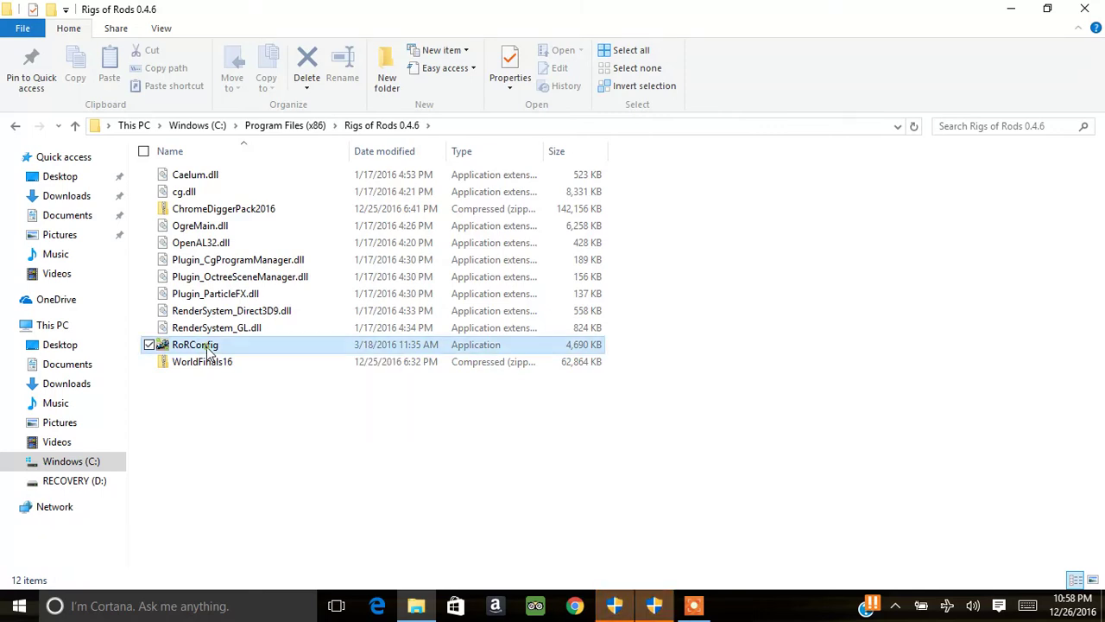
right_click(207, 346)
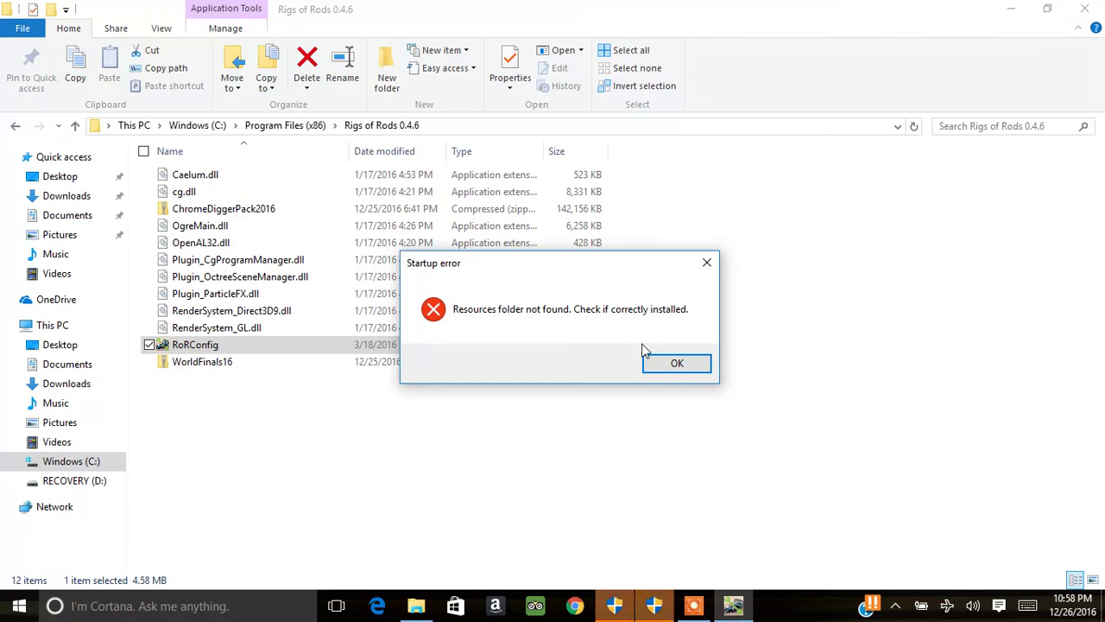
left_click(670, 366)
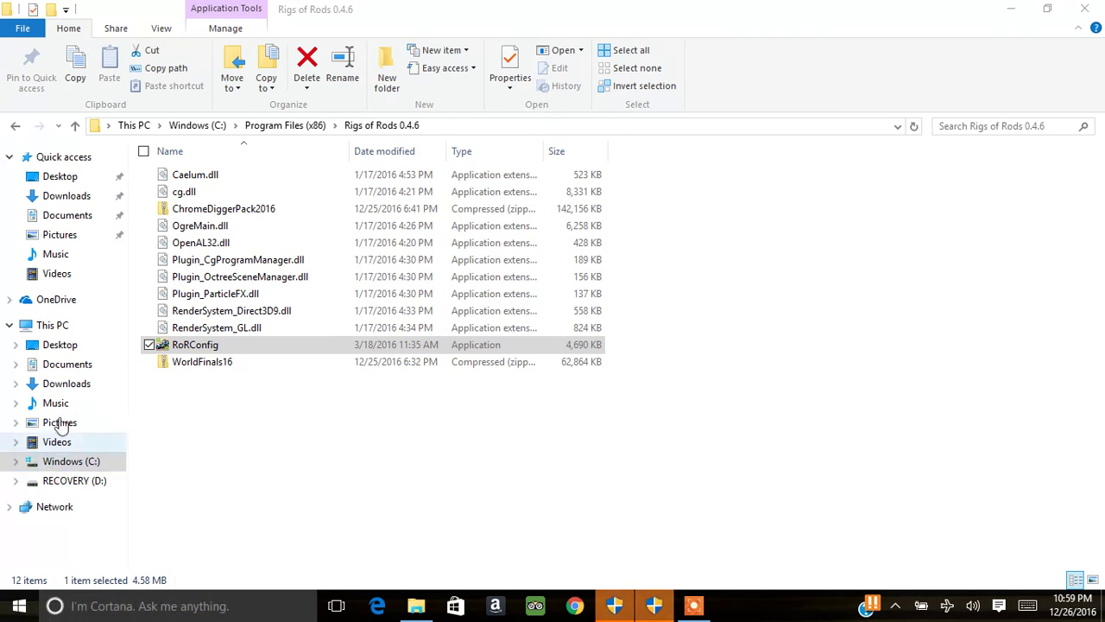
left_click(19, 607)
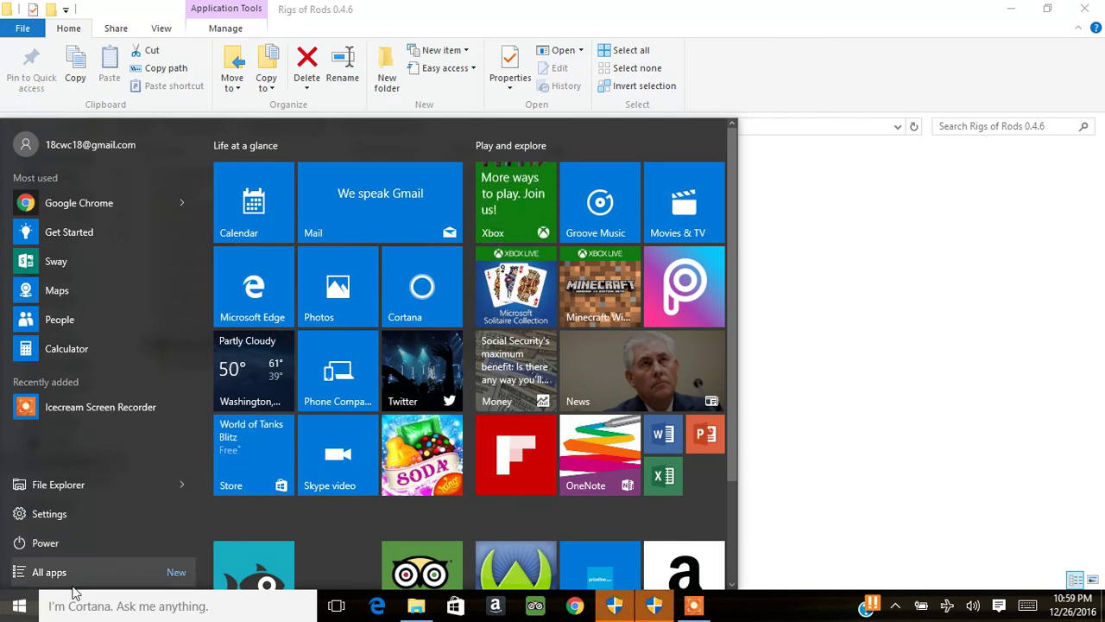
left_click(118, 563)
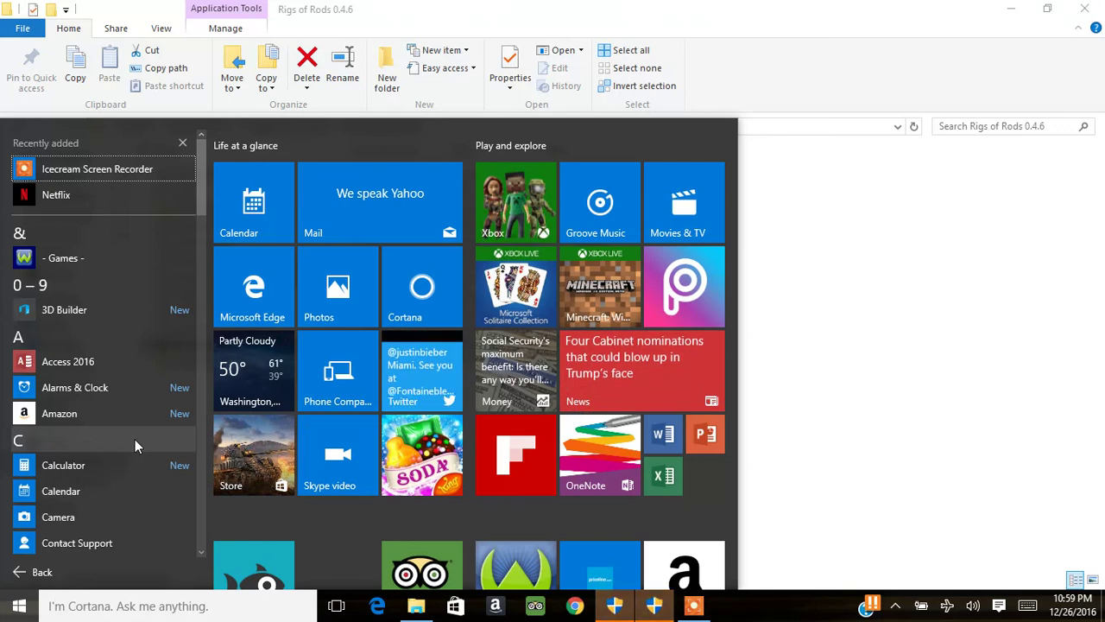
scroll(135, 438, "down", 2)
scroll(135, 438, "down", 3)
scroll(135, 439, "down", 1)
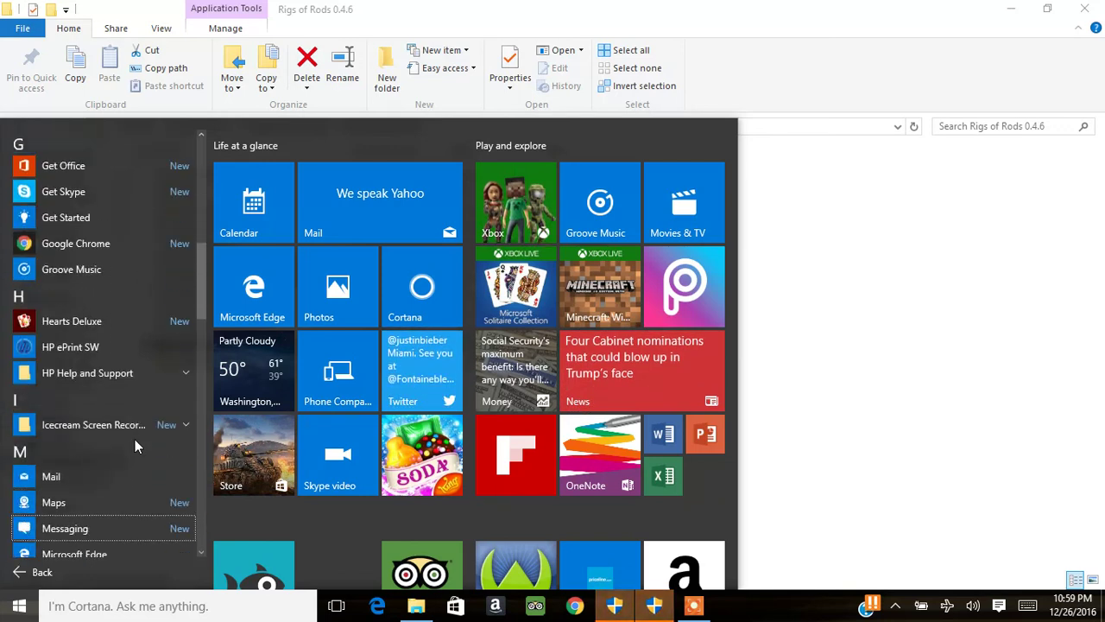
scroll(135, 438, "down", 1)
scroll(134, 439, "down", 2)
scroll(134, 440, "down", 3)
scroll(135, 441, "down", 1)
scroll(134, 441, "down", 1)
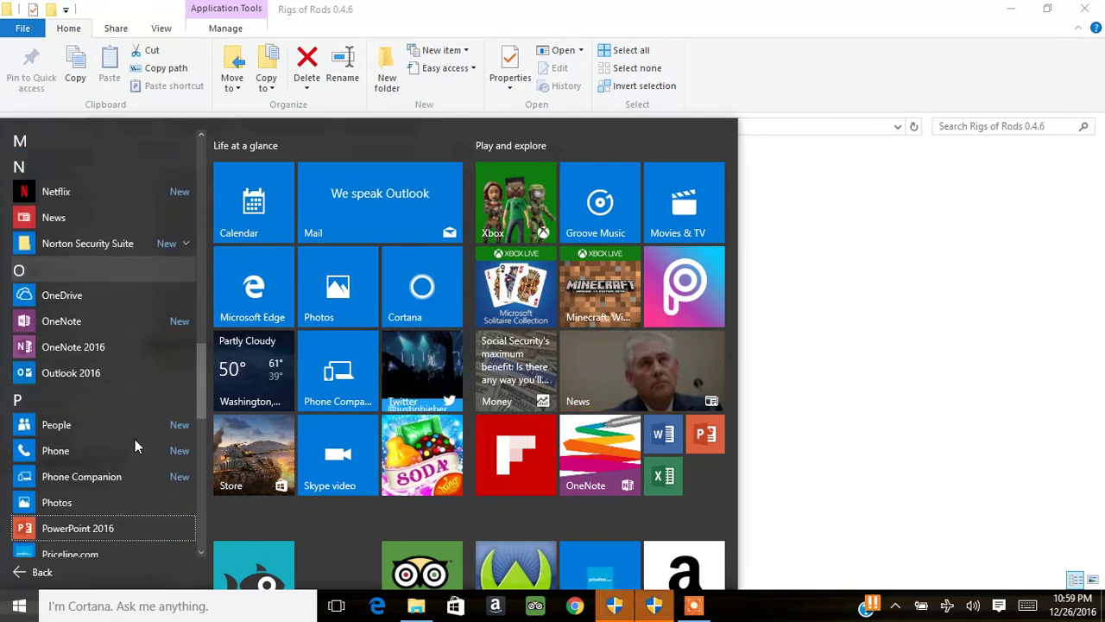
scroll(134, 446, "down", 1)
scroll(135, 447, "down", 3)
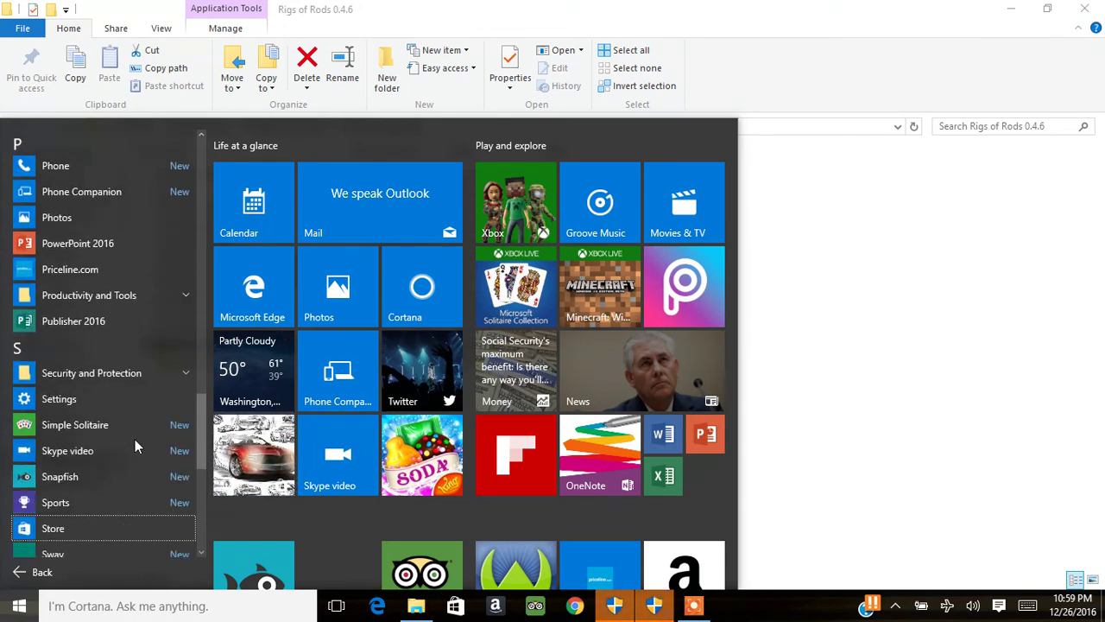
scroll(135, 446, "down", 1)
scroll(135, 447, "down", 1)
scroll(135, 447, "down", 3)
scroll(135, 447, "down", 1)
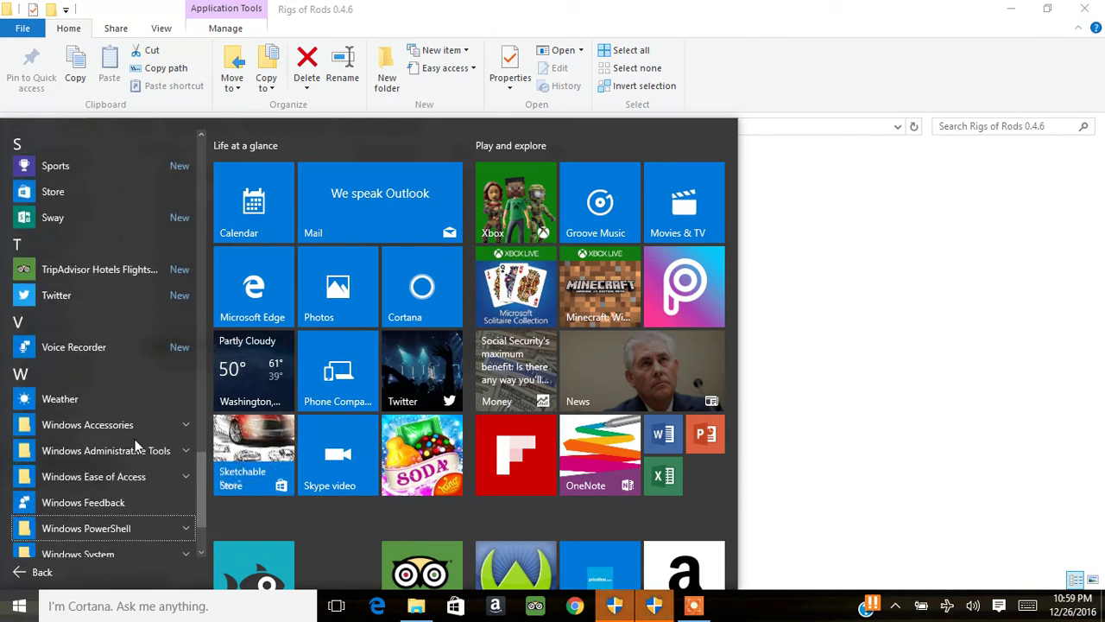
scroll(135, 446, "up", 2)
scroll(135, 446, "up", 5)
scroll(135, 442, "up", 1)
scroll(135, 442, "up", 3)
scroll(134, 442, "up", 3)
scroll(135, 442, "up", 1)
scroll(135, 441, "up", 1)
scroll(134, 440, "up", 1)
scroll(134, 440, "up", 1)
key("Down")
key("Down")
key("Down")
key("Down")
key("Down")
key("Down")
key("Down")
key("Down")
key("Down")
key("Down")
key("Down")
key("Down")
key("Down")
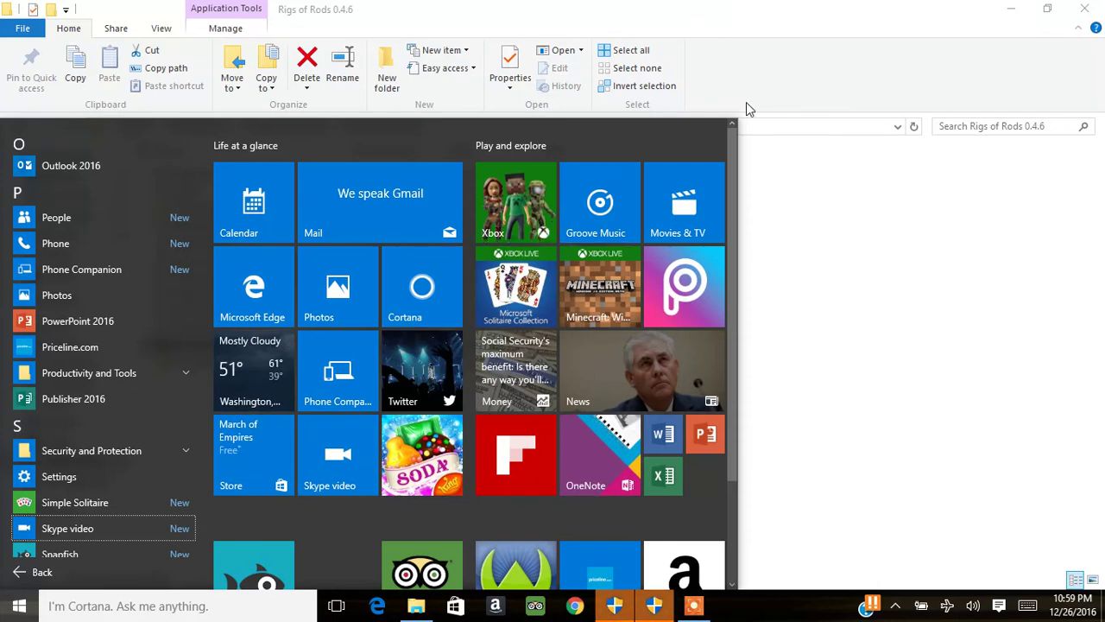
left_click(769, 164)
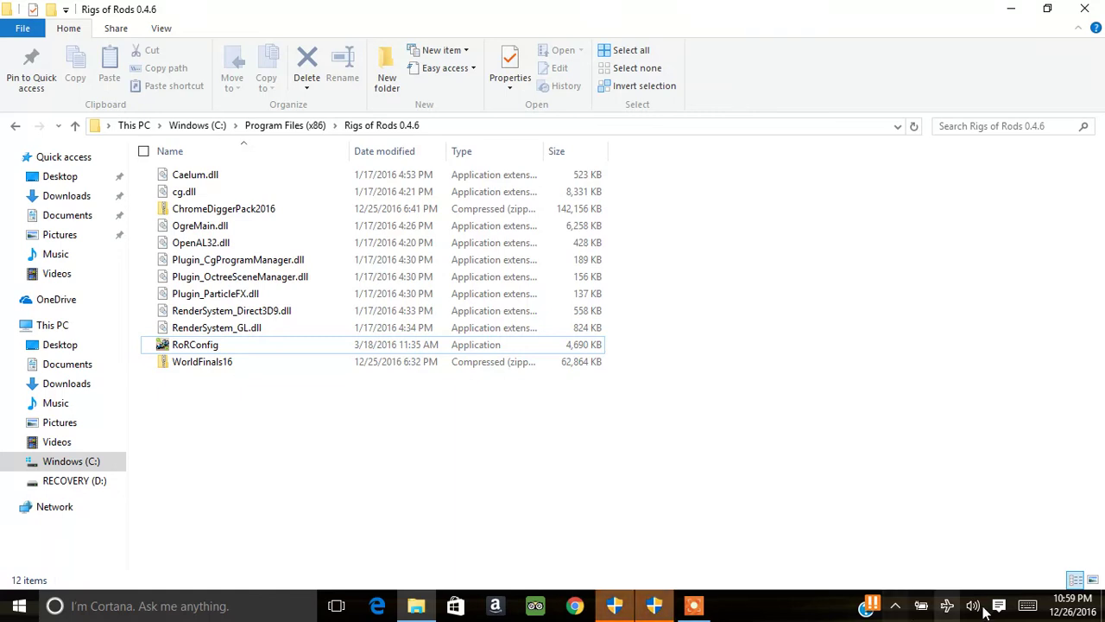
left_click(687, 610)
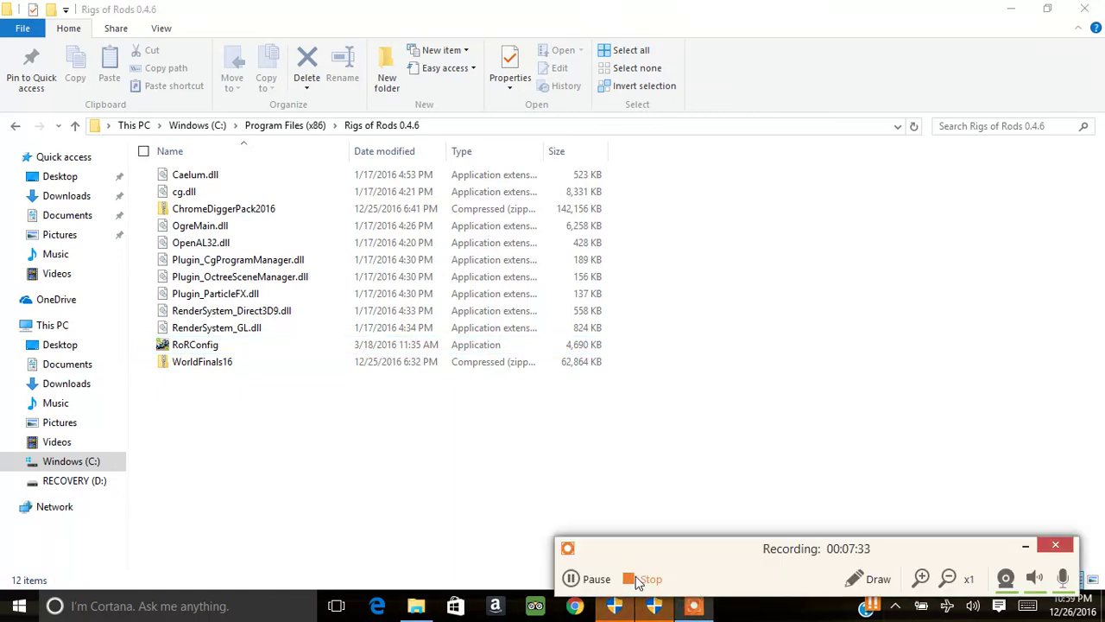